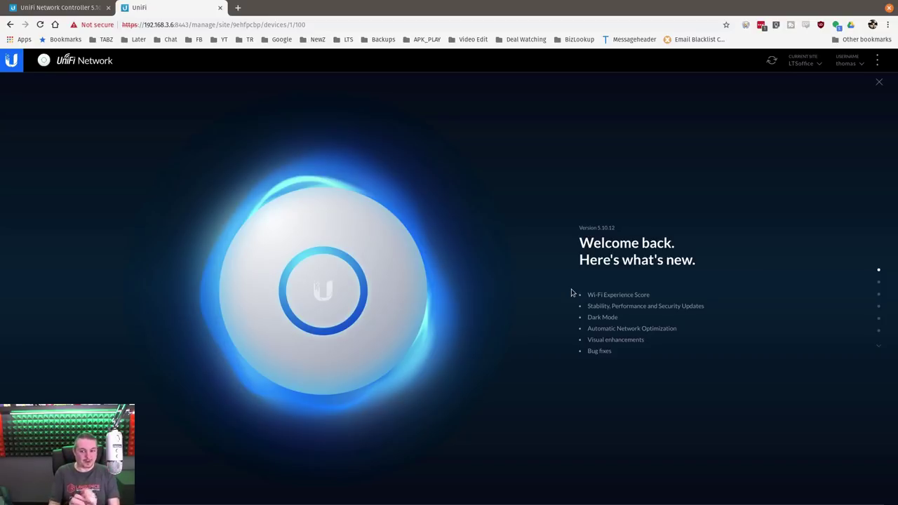
# Highlight the Dark Mode bullet in the version 5.10.12 what's-new list.
pyautogui.tripleClick(612, 318)
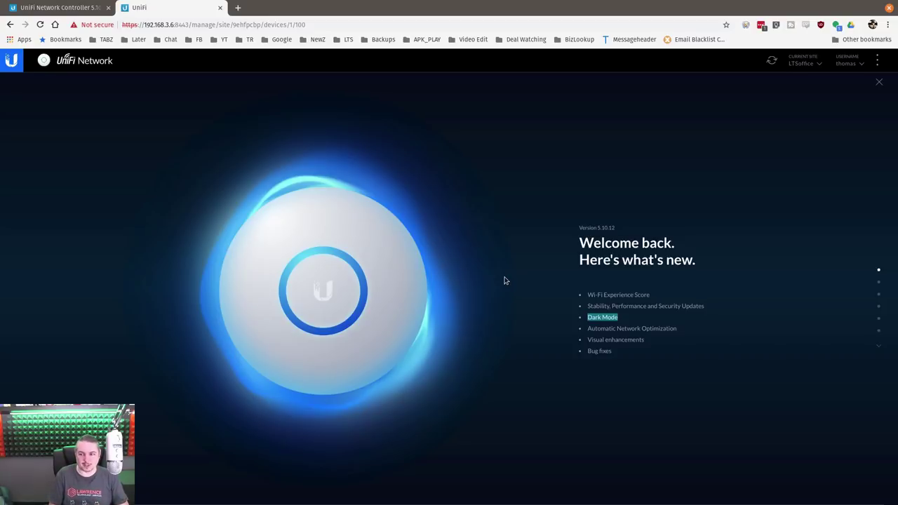
# Close the what's-new overlay, reopen it from the ⋮ menu, and close it again.
pyautogui.click(878, 81)
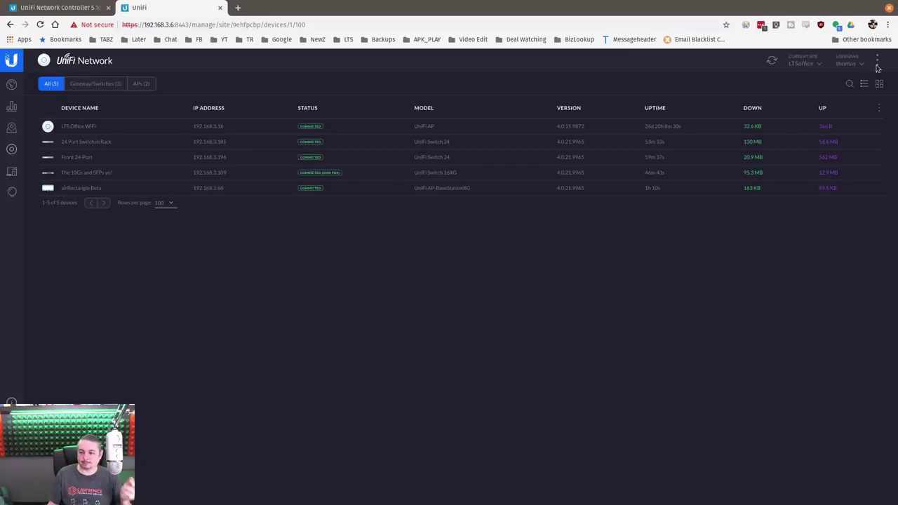
pyautogui.click(877, 60)
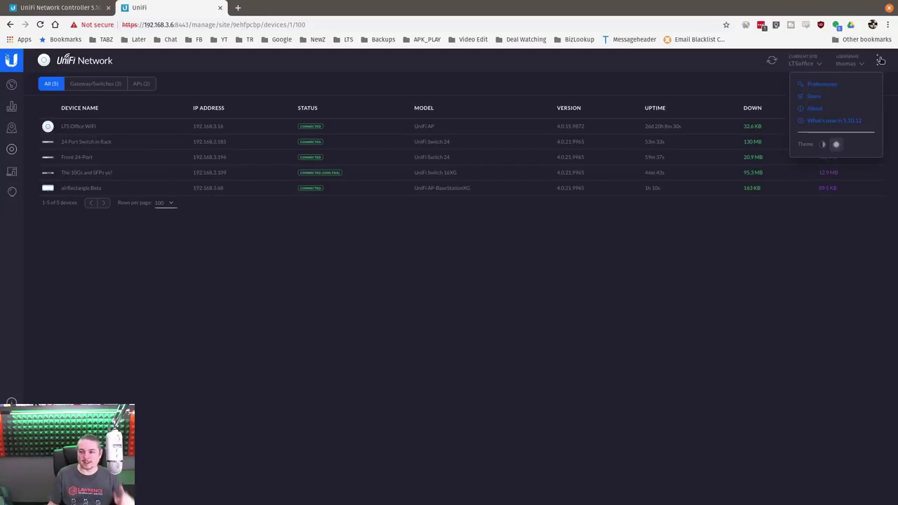
pyautogui.click(829, 121)
pyautogui.click(879, 81)
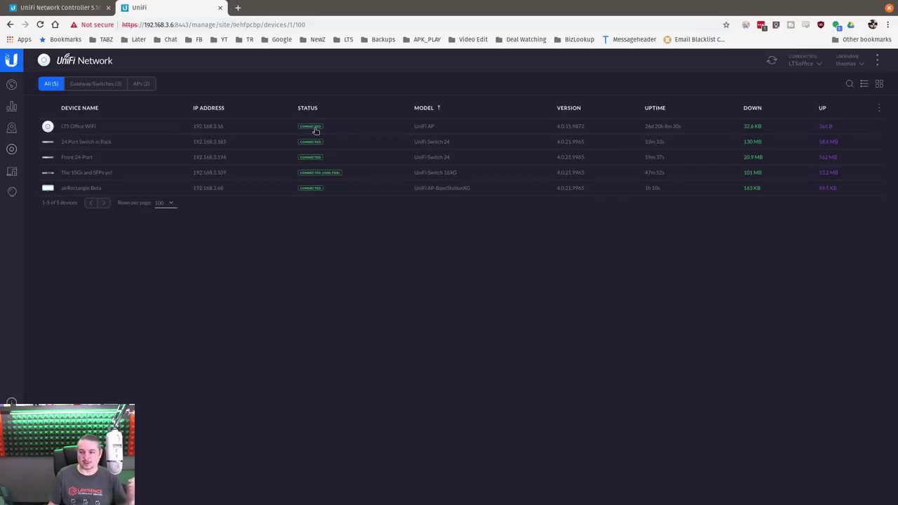
# Toggle the theme to light and back to dark twice, then reopen What's new in 5.10.12.
pyautogui.click(876, 63)
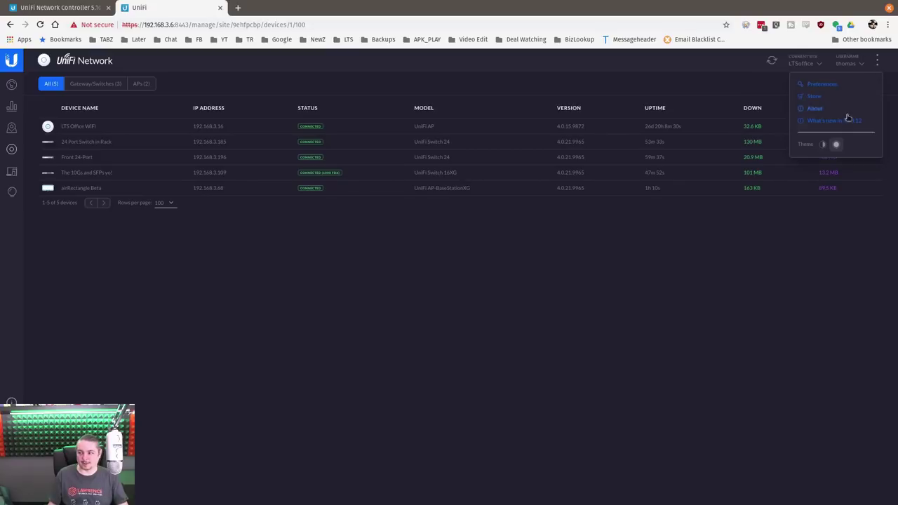
pyautogui.click(820, 146)
pyautogui.click(837, 148)
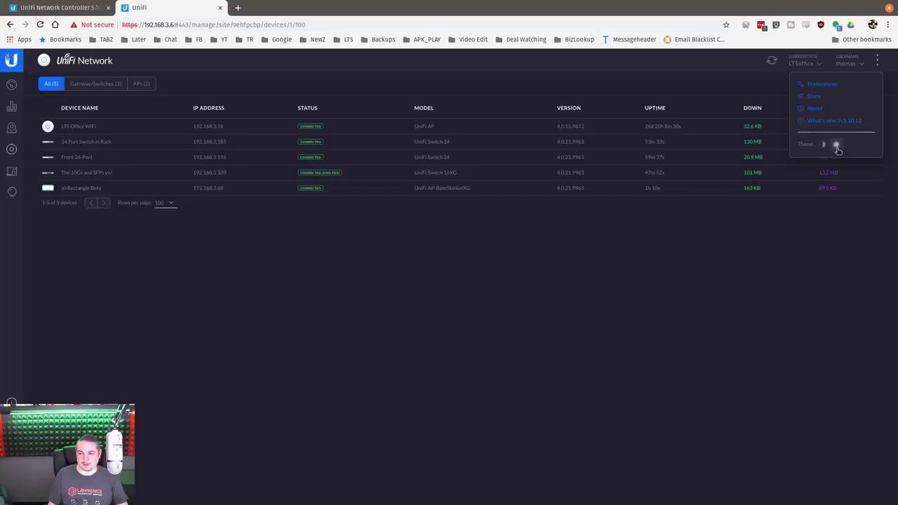
pyautogui.click(821, 145)
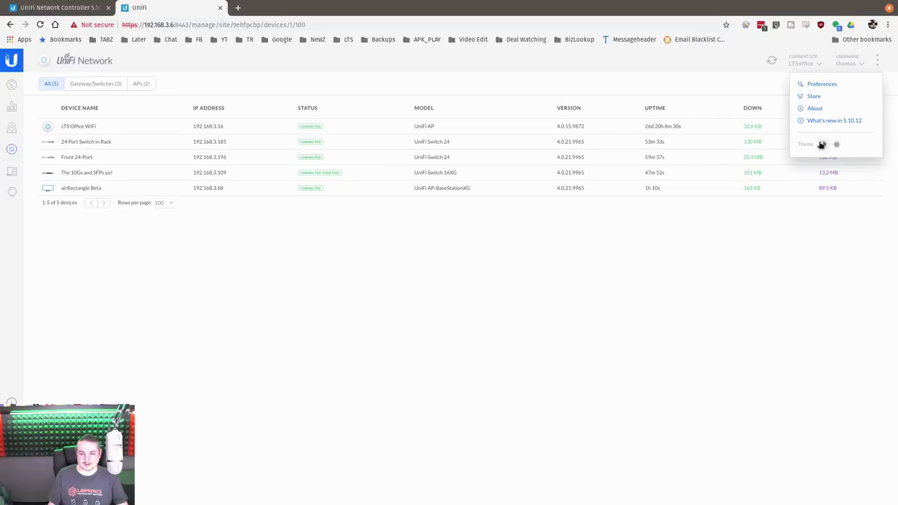
pyautogui.click(838, 145)
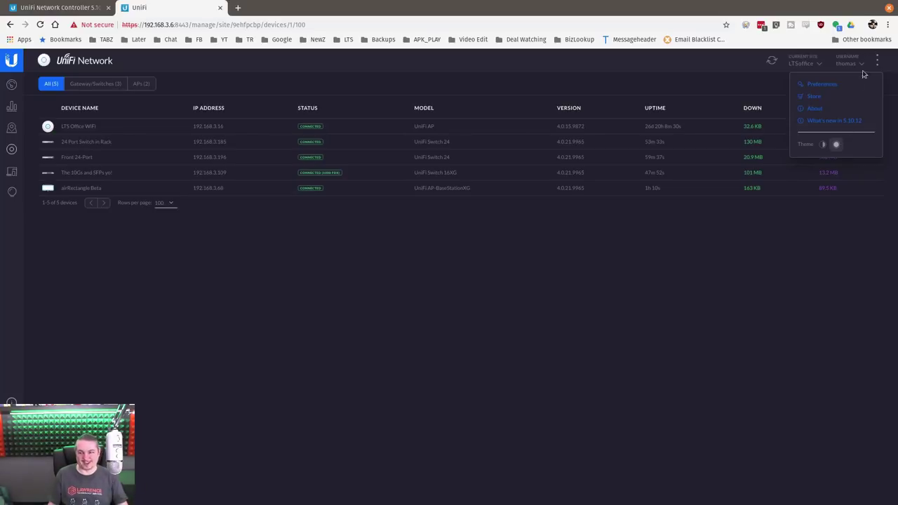
pyautogui.click(835, 121)
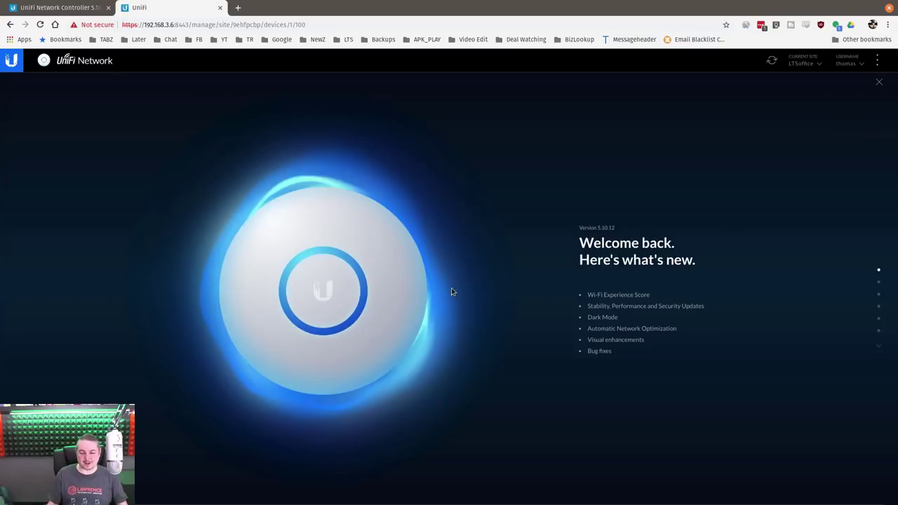
# Scroll past the Wi-Fi Experience Score slide to the minimum firmware 4.0.9 and 4.4.34 slide.
pyautogui.scroll(-1, 460, 283)
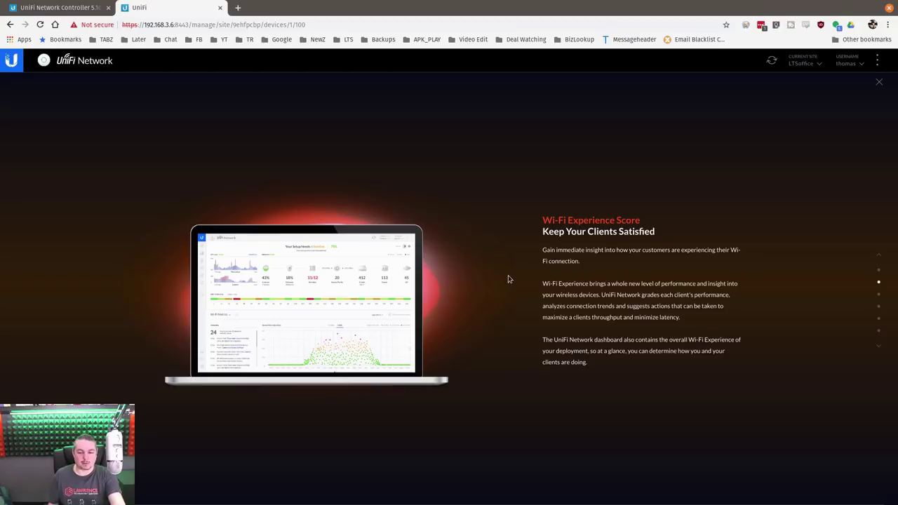
pyautogui.scroll(-1, 508, 280)
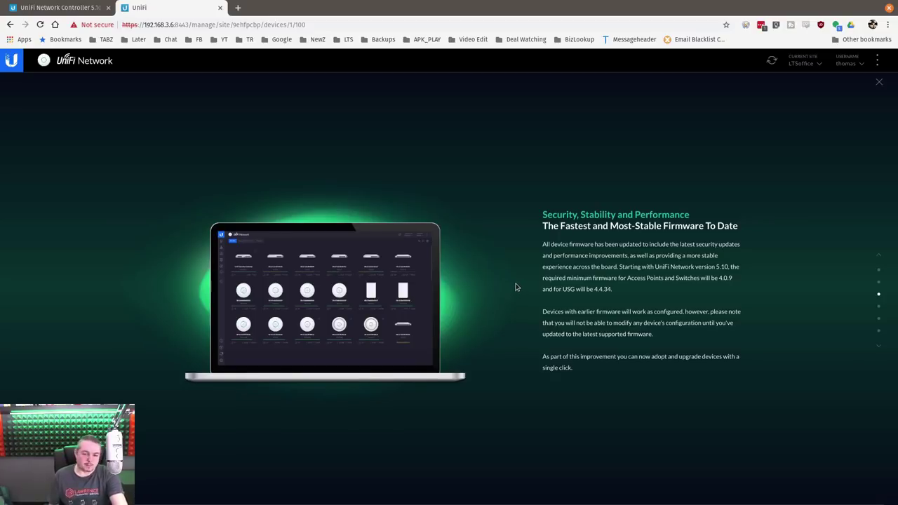
# Scroll through the Dark Mode, Auto-Optimize and Visual Enhancements slides back to Welcome back.
pyautogui.scroll(-1, 515, 287)
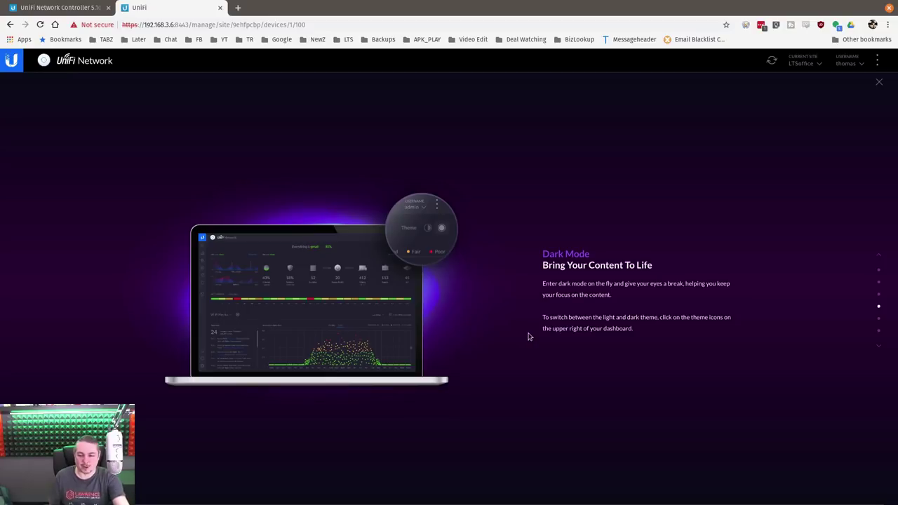
pyautogui.scroll(-1, 529, 336)
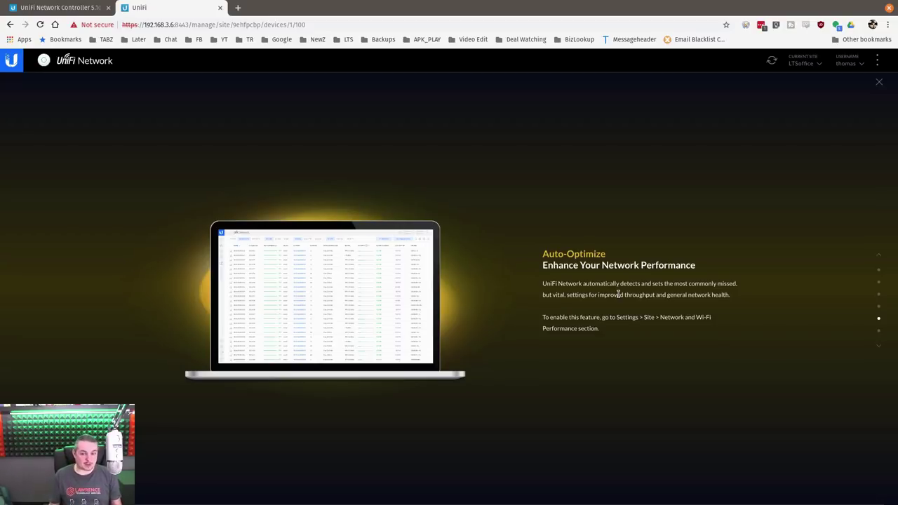
pyautogui.scroll(-1, 618, 293)
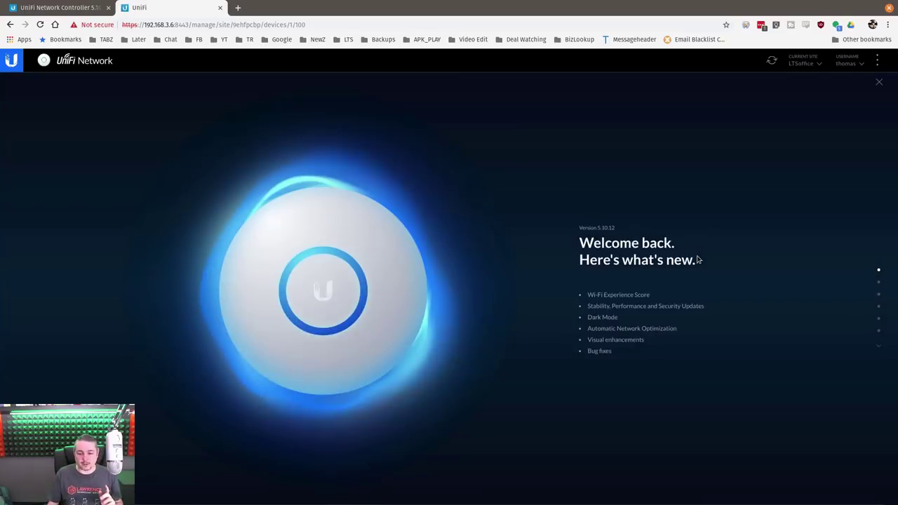
# Scroll back to the Security slide, select the minimum firmware sentence, and close the overview.
pyautogui.scroll(-1, 698, 260)
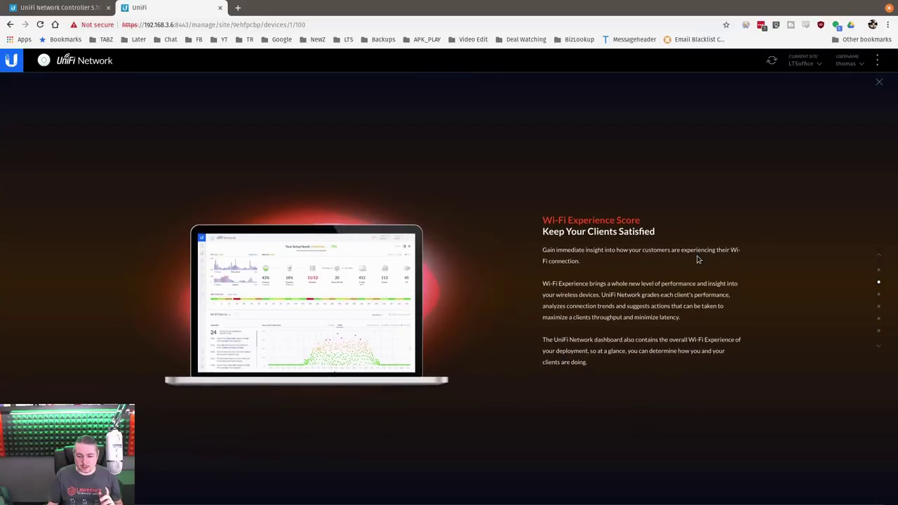
pyautogui.scroll(-1, 698, 260)
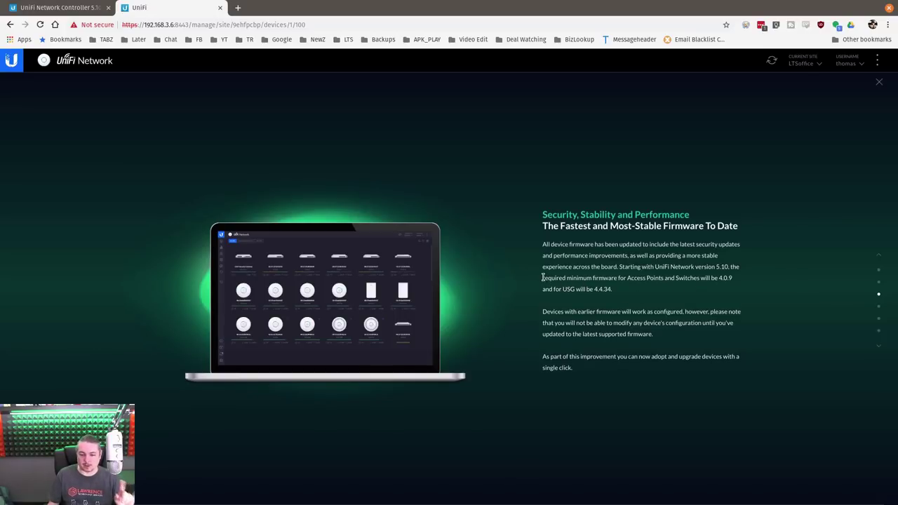
pyautogui.moveTo(542, 278); pyautogui.dragTo(637, 288)
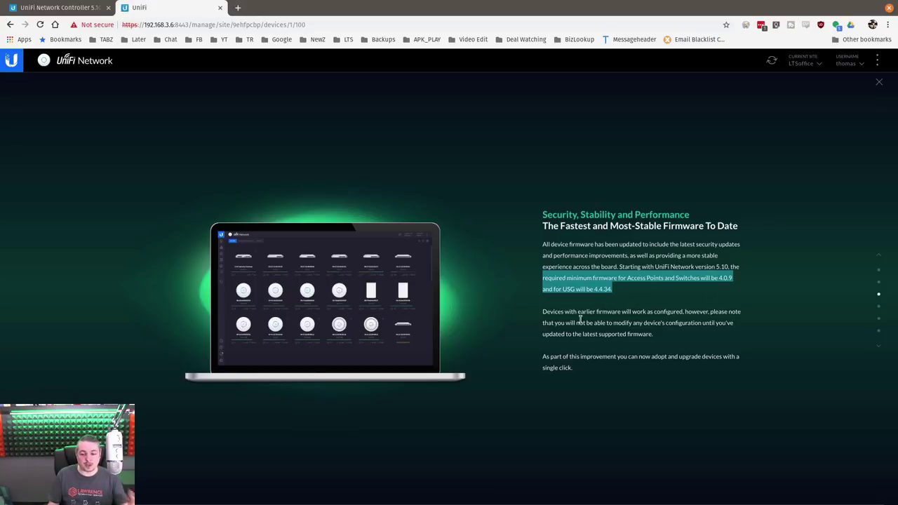
pyautogui.click(879, 82)
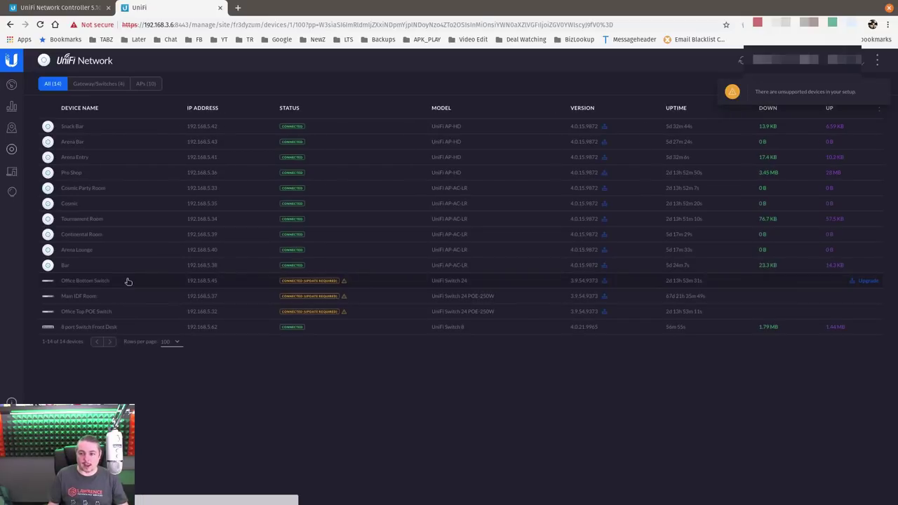
# Switch to the 14-device site, view the 8 port Switch Front Desk details, then close them.
pyautogui.click(126, 281)
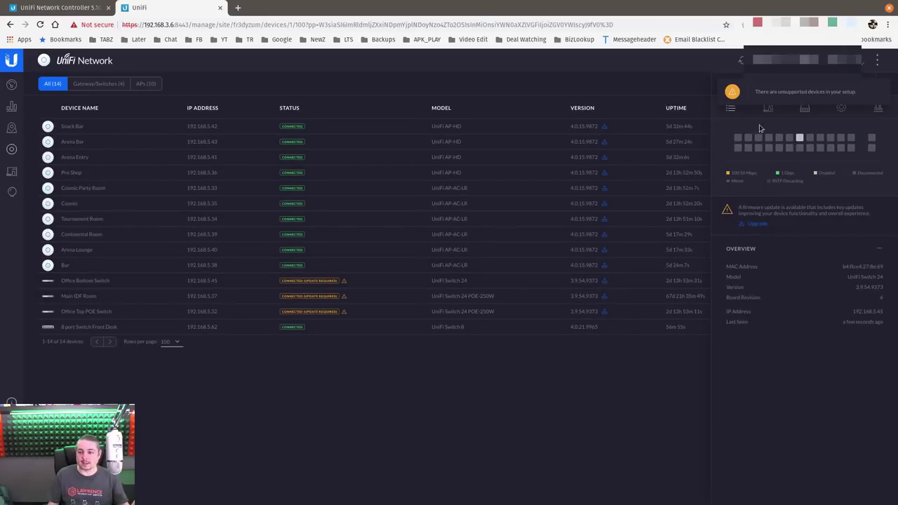
pyautogui.moveTo(794, 140)
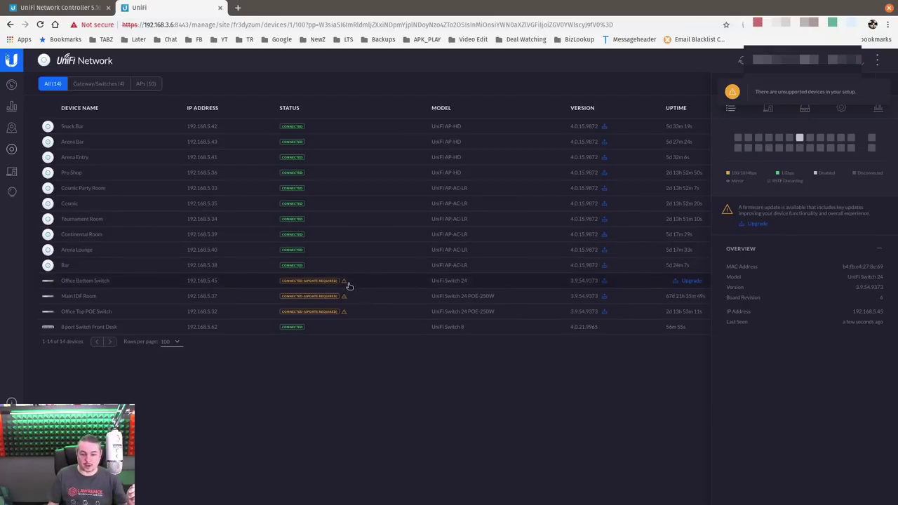
pyautogui.moveTo(699, 289)
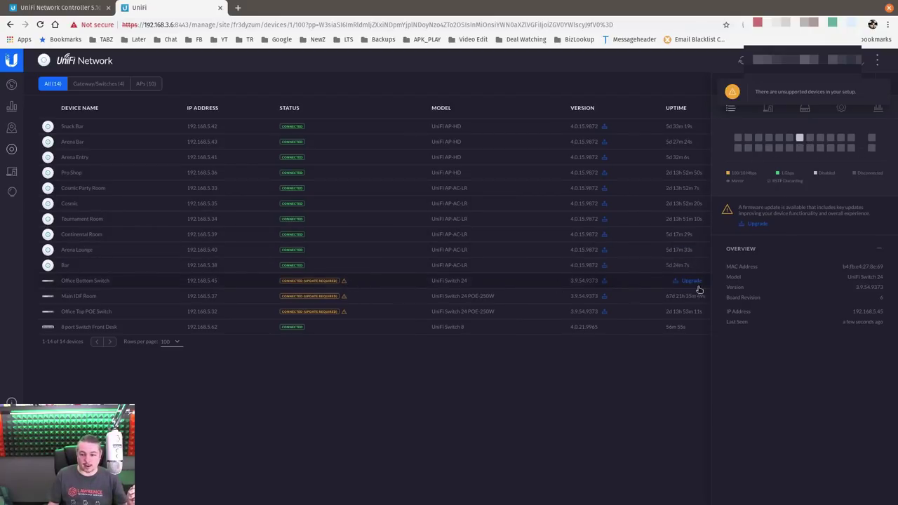
pyautogui.click(345, 333)
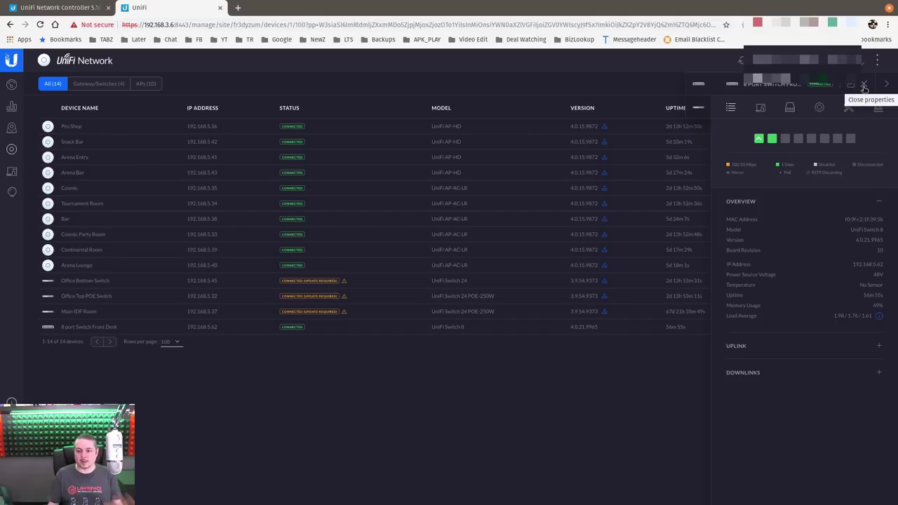
pyautogui.click(864, 85)
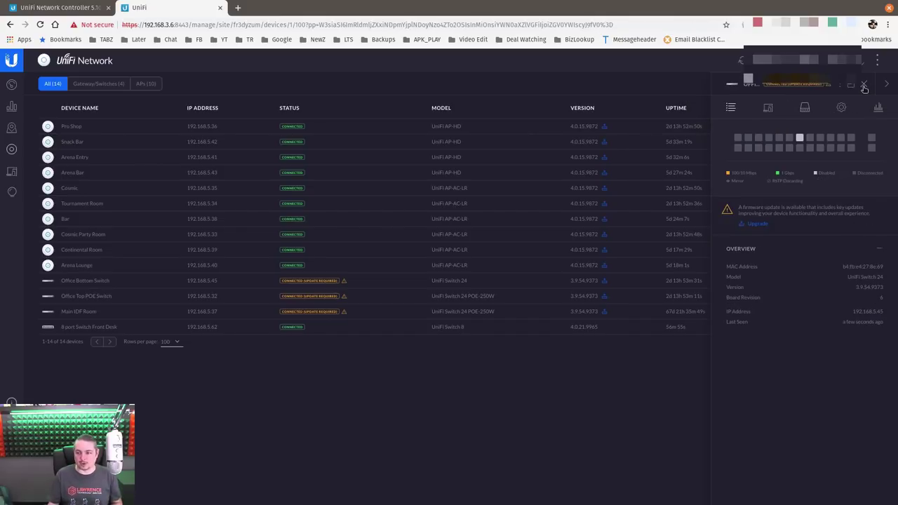
# Open the LTSoffice dashboard and highlight, then deselect, the Everything Is Good 80% heading.
pyautogui.click(842, 79)
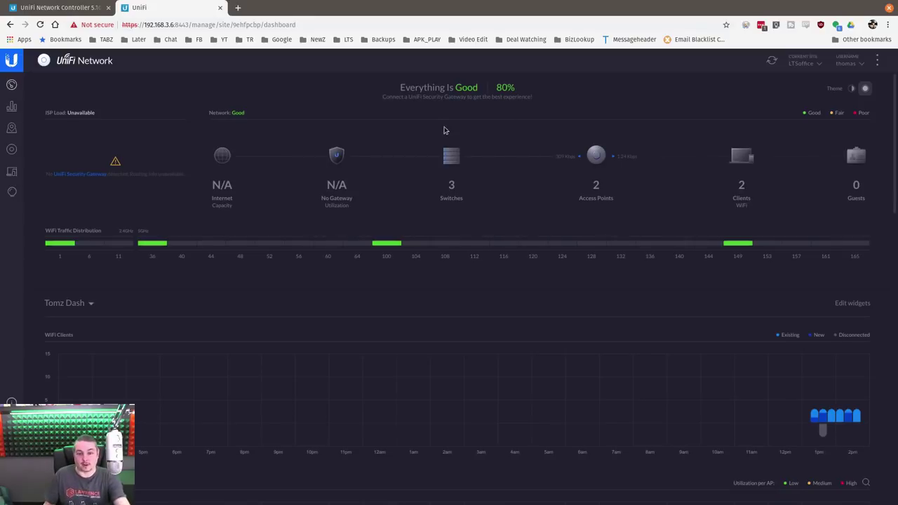
pyautogui.moveTo(440, 91)
pyautogui.tripleClick(513, 88)
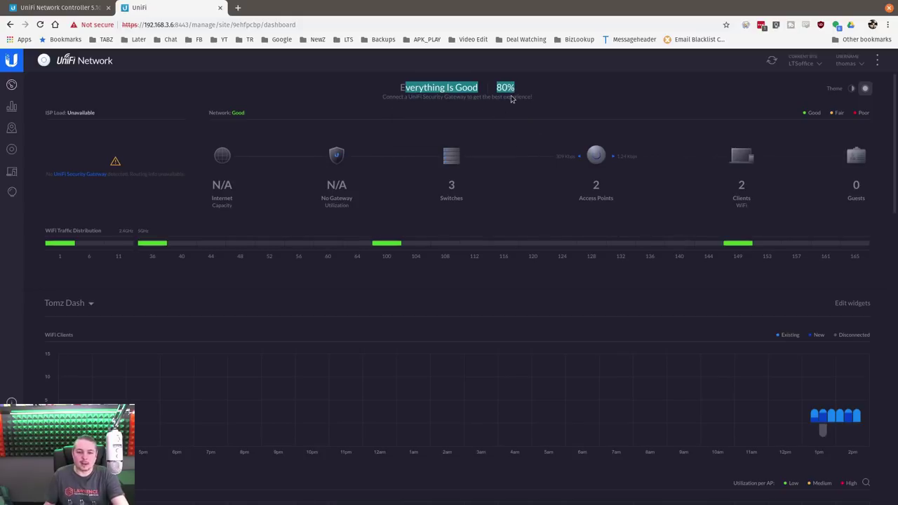
pyautogui.click(445, 127)
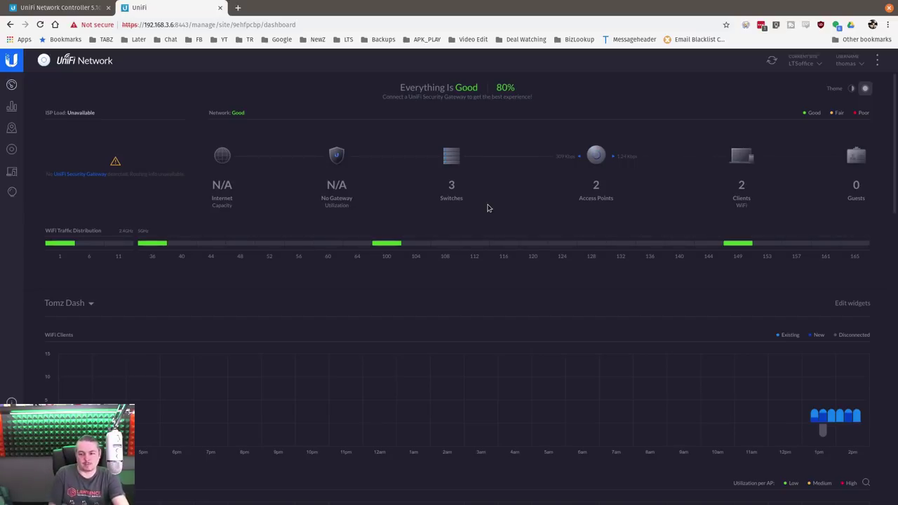
pyautogui.moveTo(510, 87)
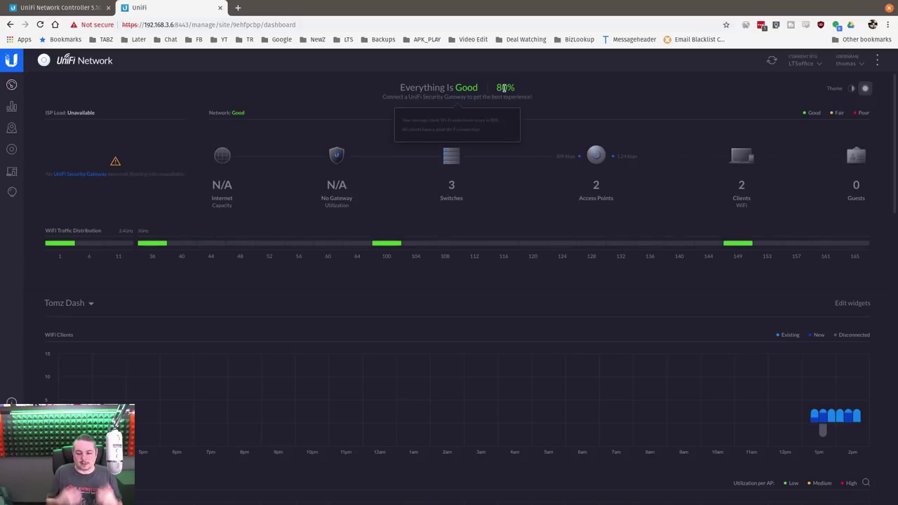
pyautogui.scroll(-1, 619, 197)
pyautogui.scroll(1, 620, 197)
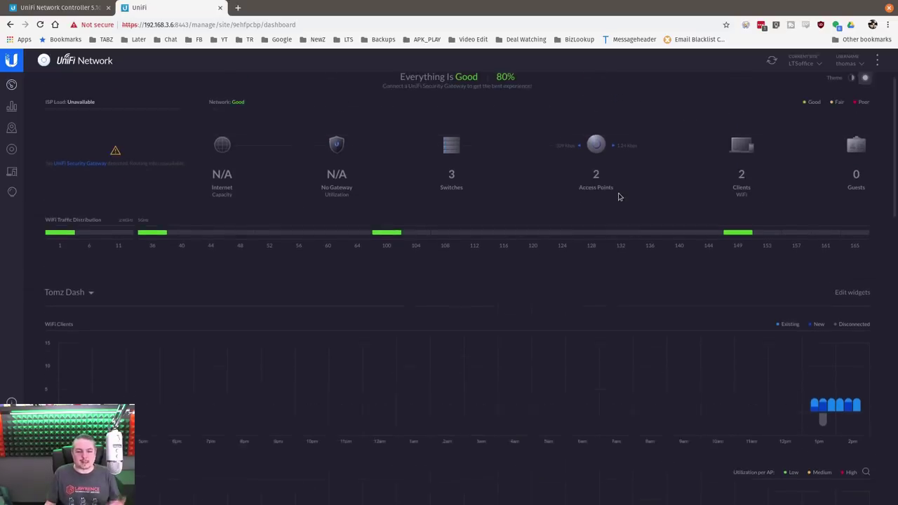
# Check the Insights client list, then open the LTS Office WiFi access point details from Devices.
pyautogui.click(15, 195)
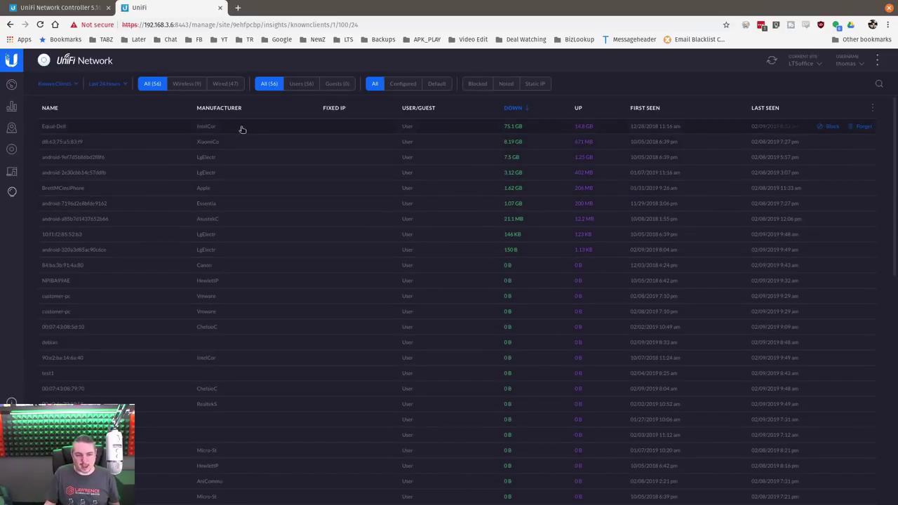
pyautogui.click(20, 149)
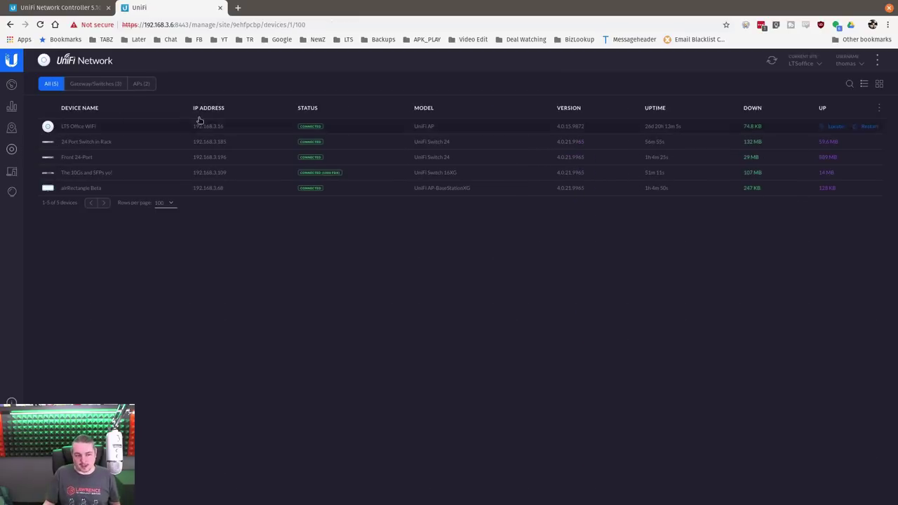
pyautogui.click(136, 132)
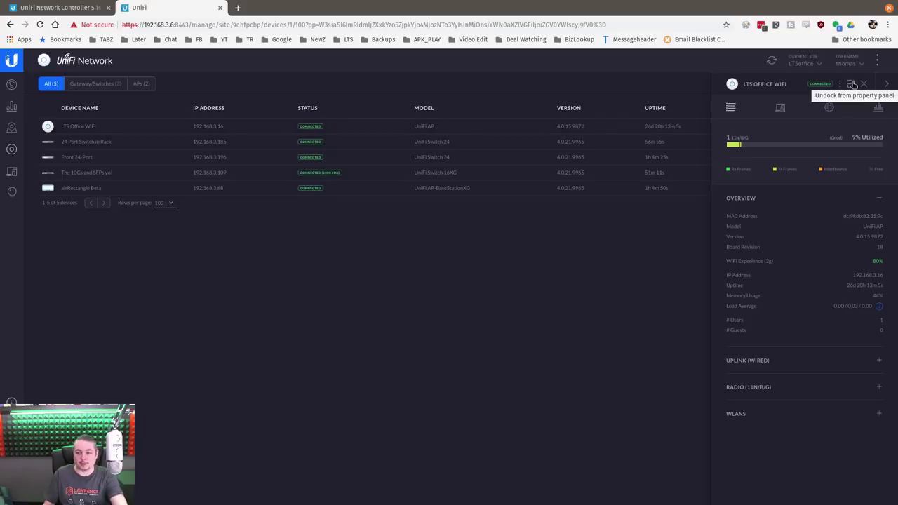
# Float the LTS Office WiFi and 24 Port Switch in Rack panels side by side.
pyautogui.click(850, 83)
pyautogui.moveTo(176, 124); pyautogui.dragTo(629, 147)
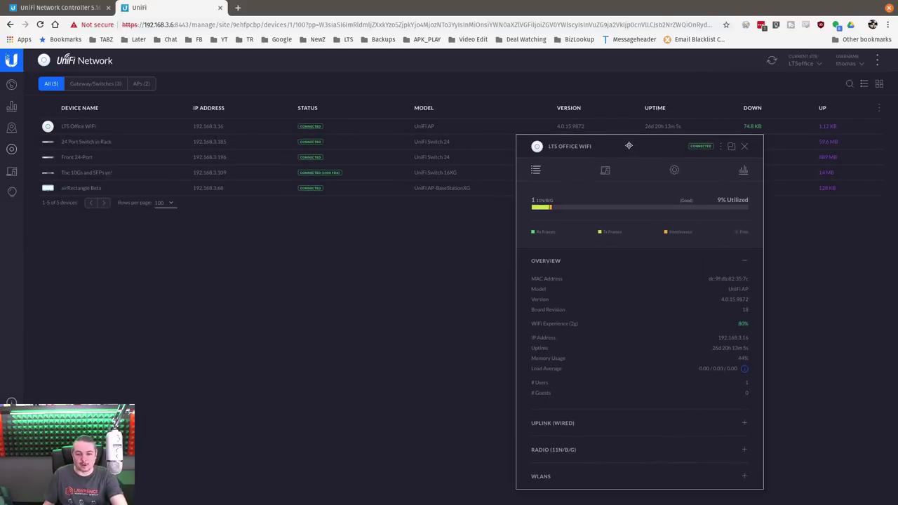
pyautogui.click(141, 145)
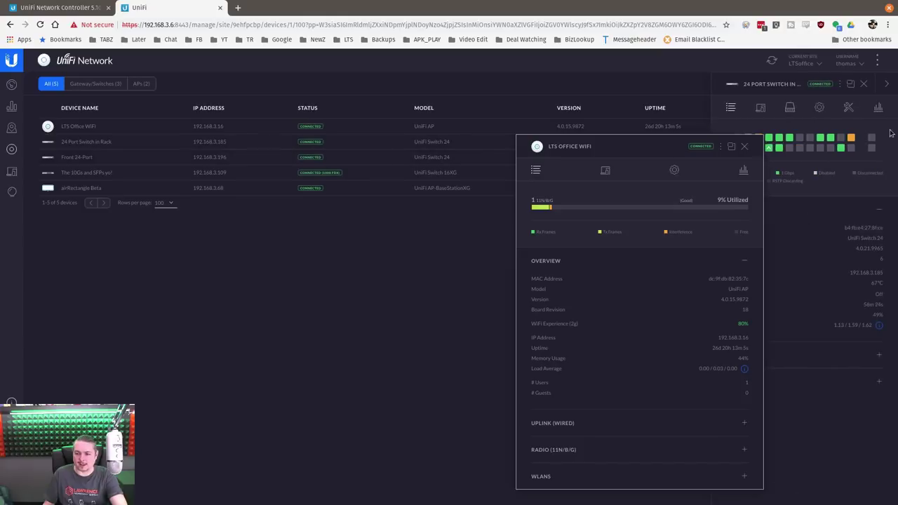
pyautogui.click(852, 84)
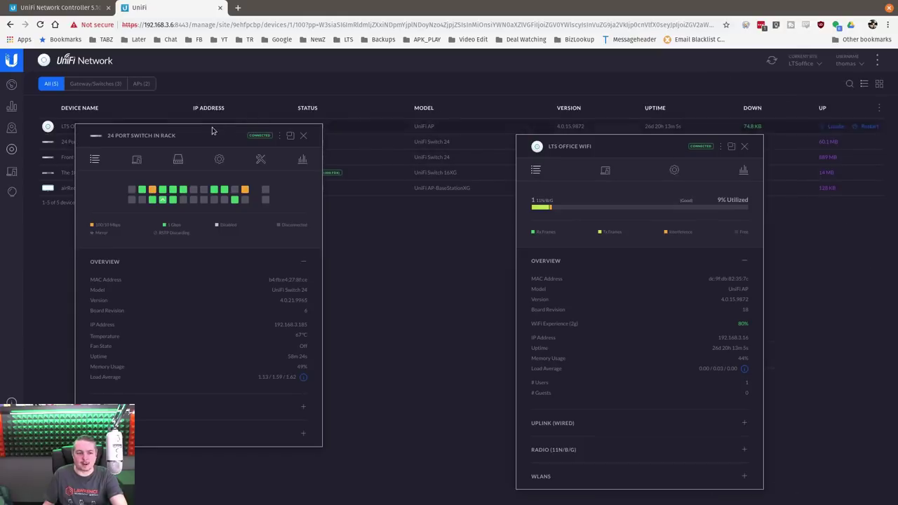
pyautogui.moveTo(192, 135); pyautogui.dragTo(387, 161)
pyautogui.moveTo(610, 148); pyautogui.dragTo(691, 129)
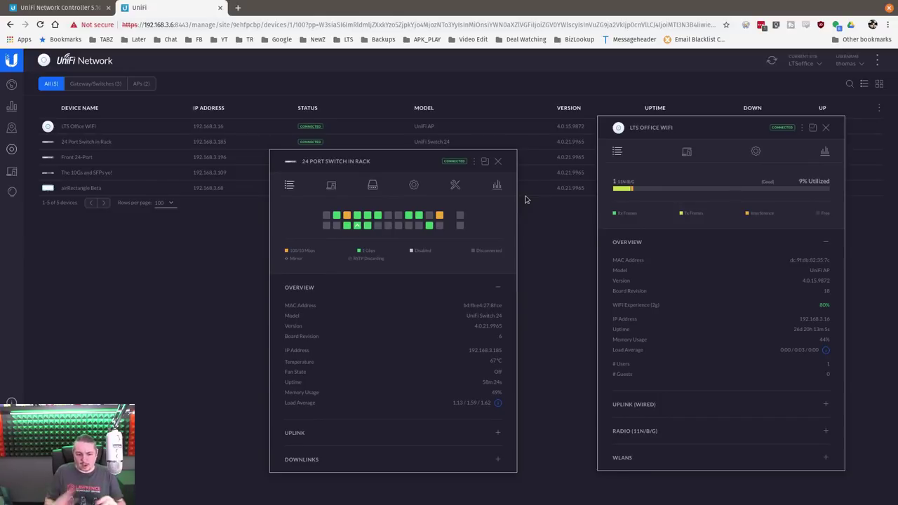
pyautogui.moveTo(401, 160); pyautogui.dragTo(424, 123)
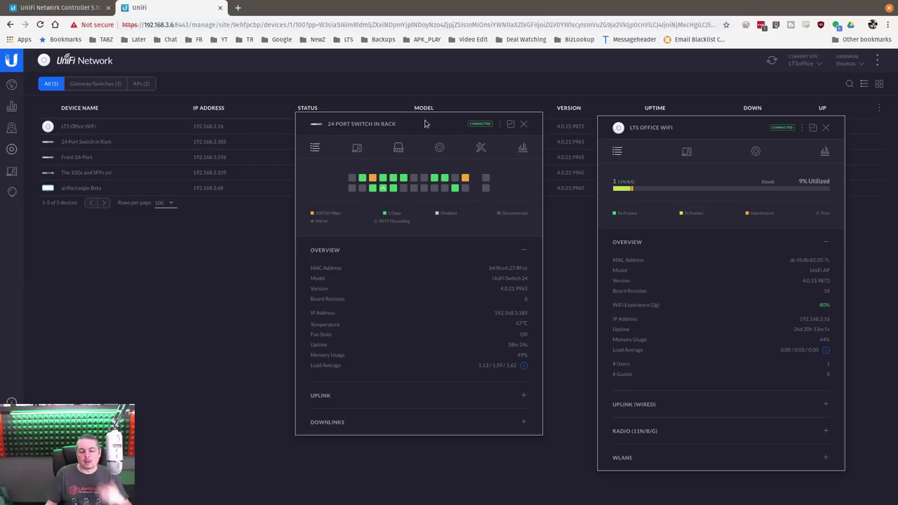
# Show the 24 Port Switch in Rack's port list with port 17 marked.
pyautogui.moveTo(392, 183)
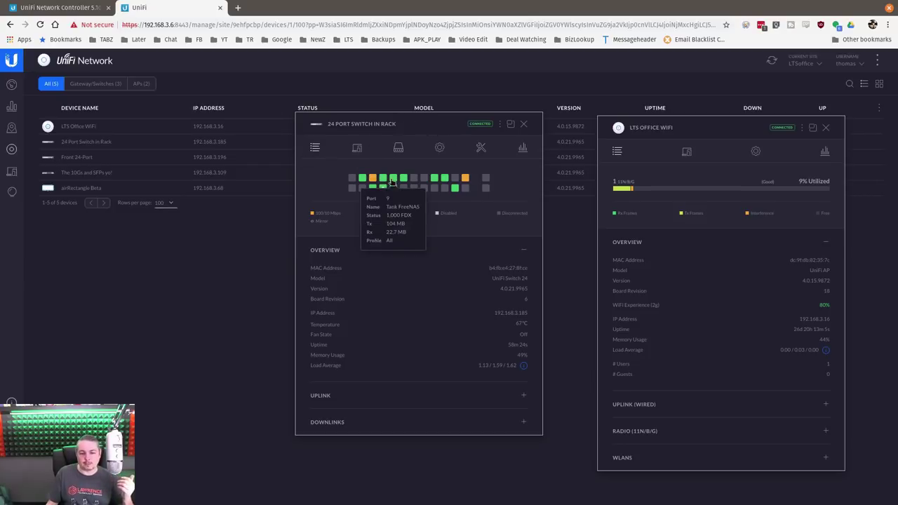
pyautogui.moveTo(435, 181)
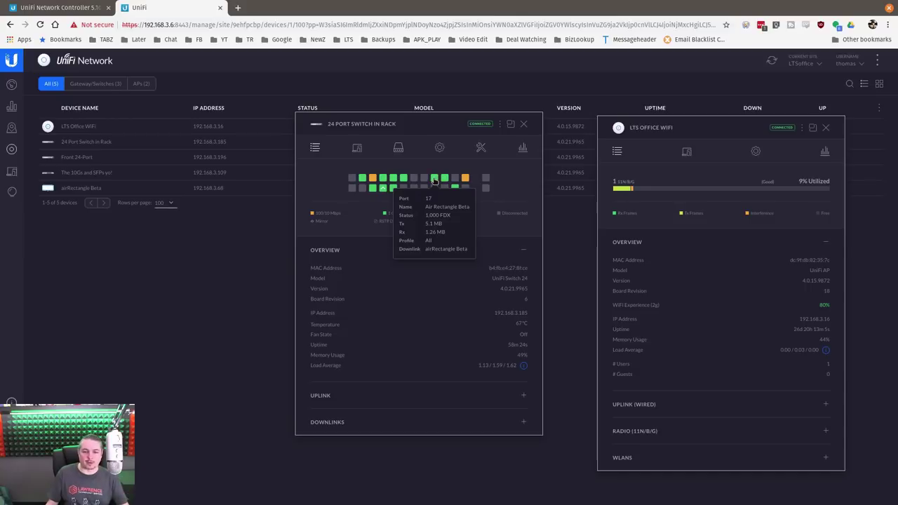
pyautogui.click(435, 181)
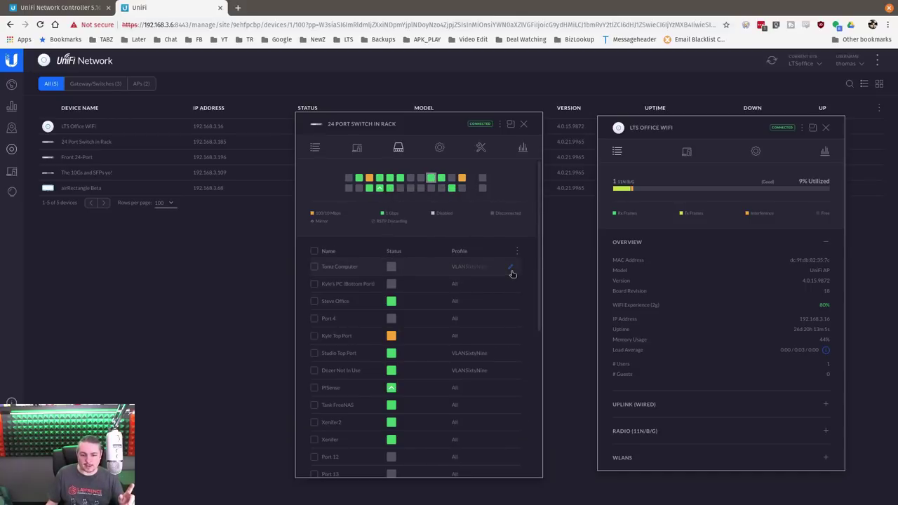
# Open port 1's edit form, cancel it, and return the switch panel to Details.
pyautogui.click(511, 271)
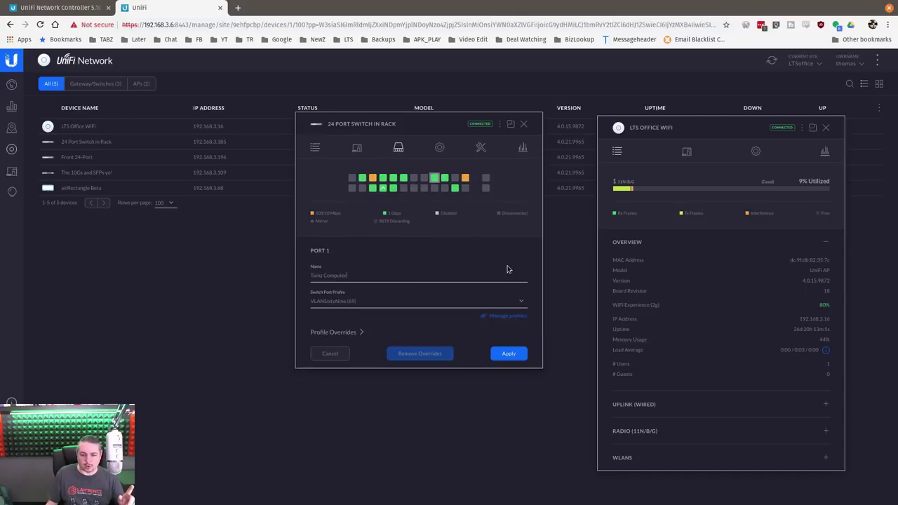
pyautogui.click(332, 356)
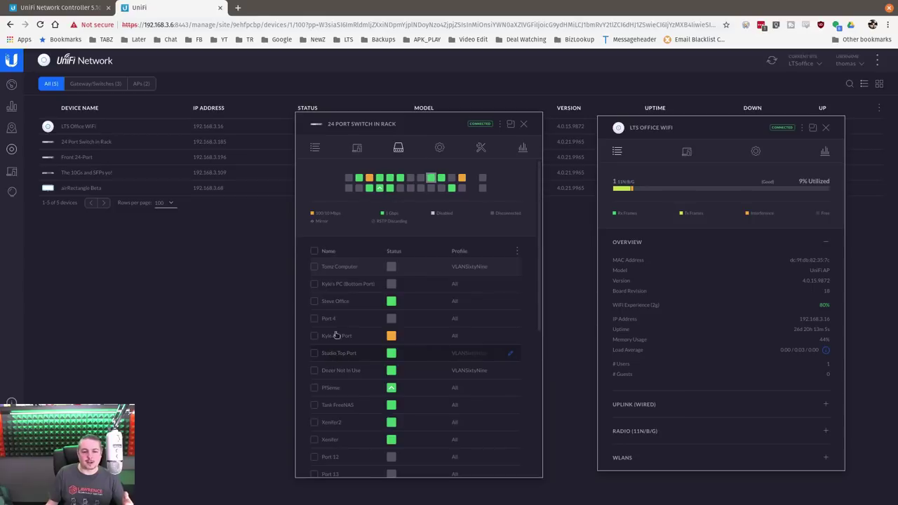
pyautogui.click(316, 148)
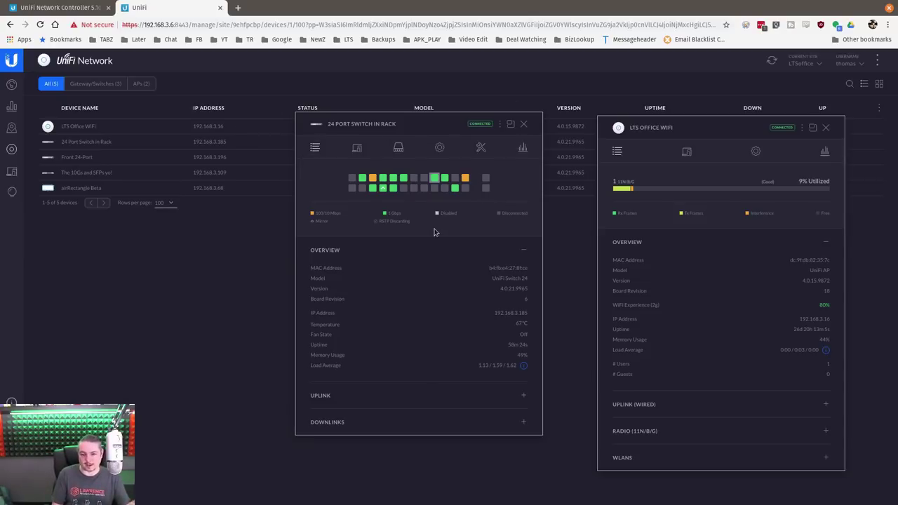
# Close the 24 Port Switch in Rack and LTS Office WiFi floating panels.
pyautogui.moveTo(392, 180)
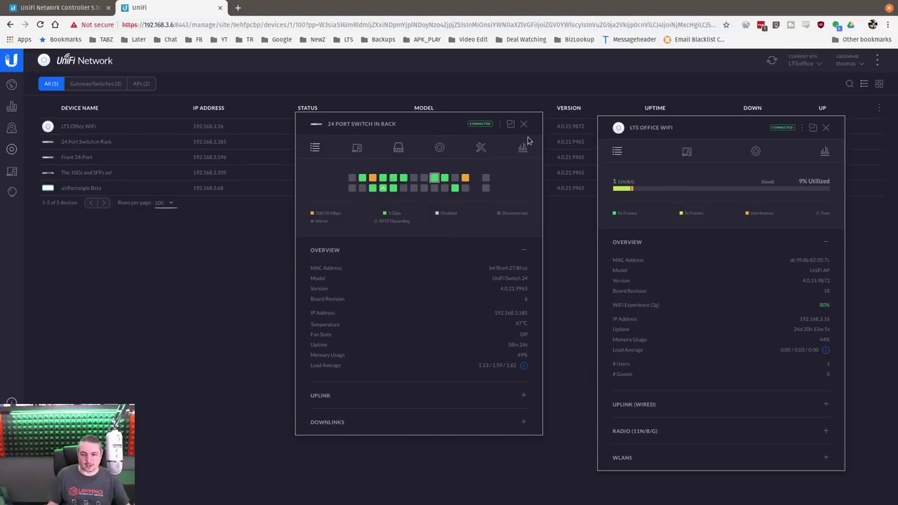
pyautogui.moveTo(444, 180)
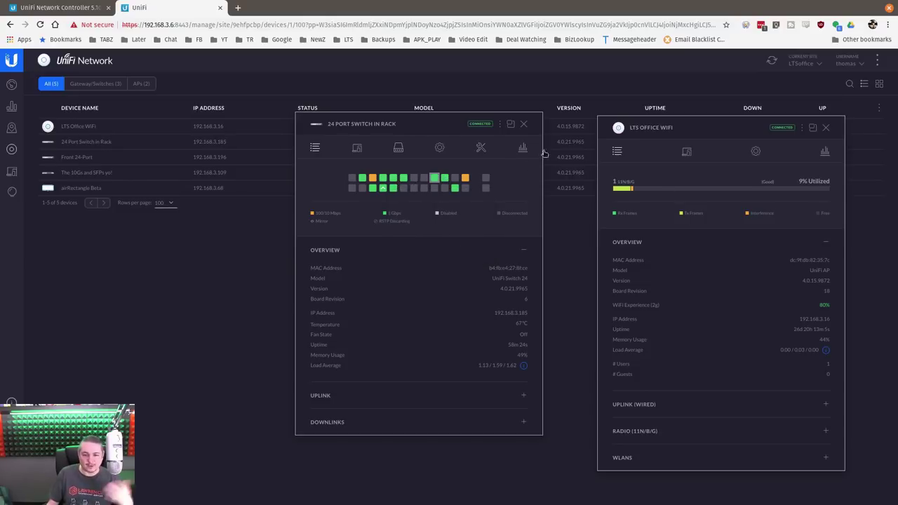
pyautogui.click(524, 126)
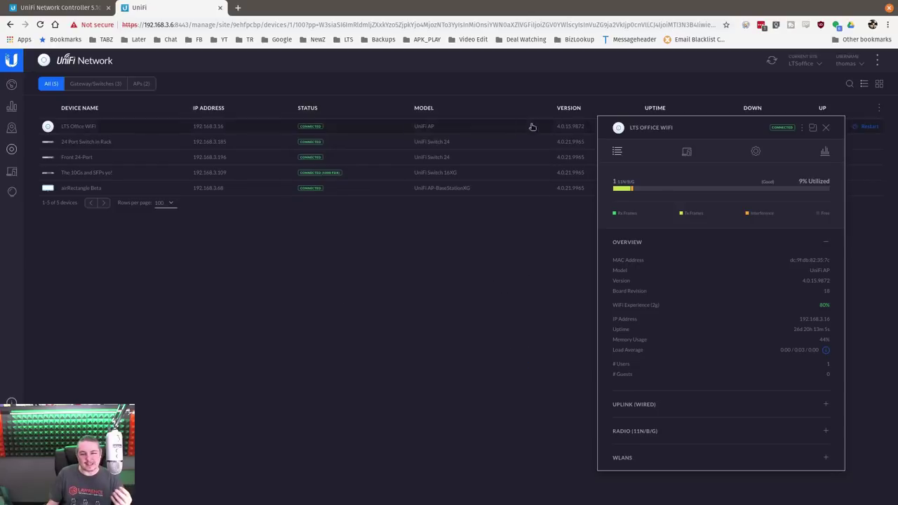
pyautogui.click(825, 127)
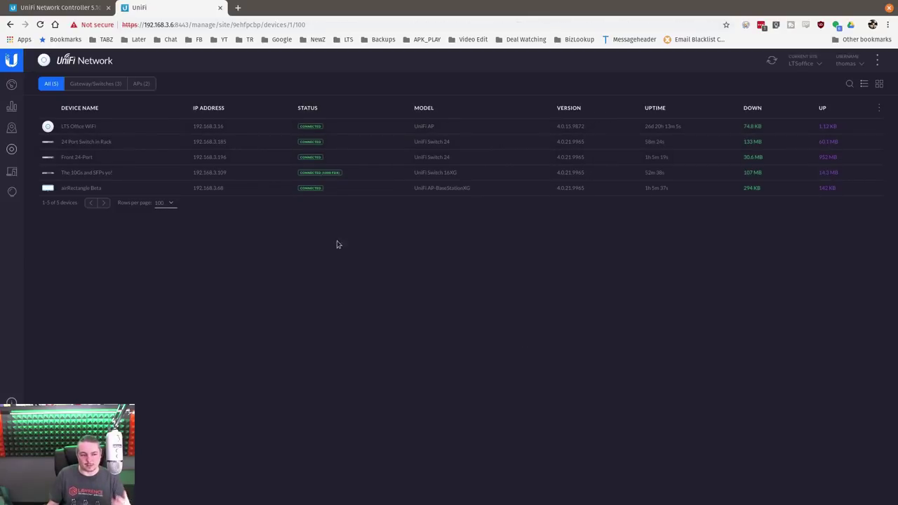
pyautogui.click(114, 190)
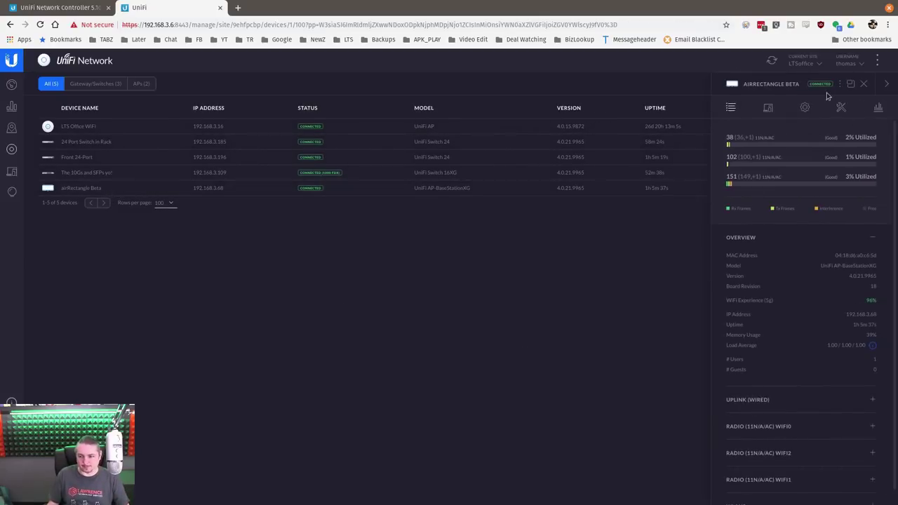
pyautogui.click(768, 110)
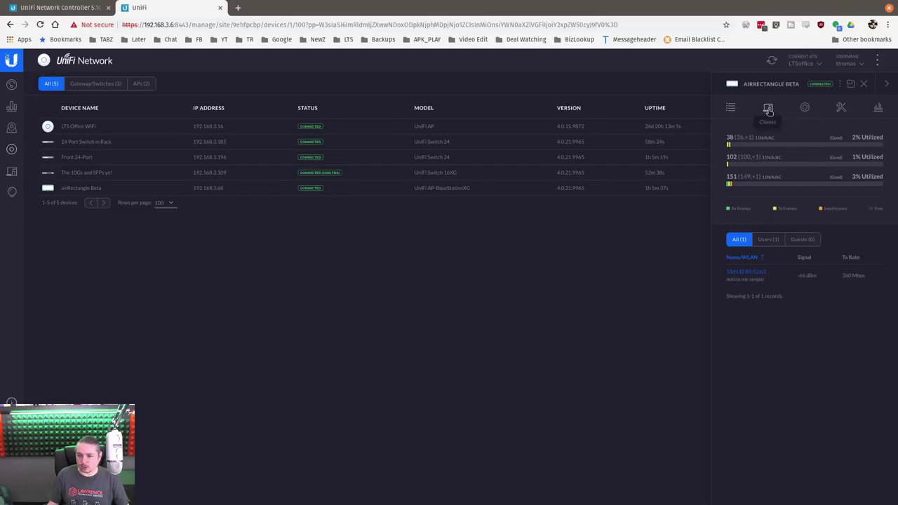
pyautogui.click(850, 84)
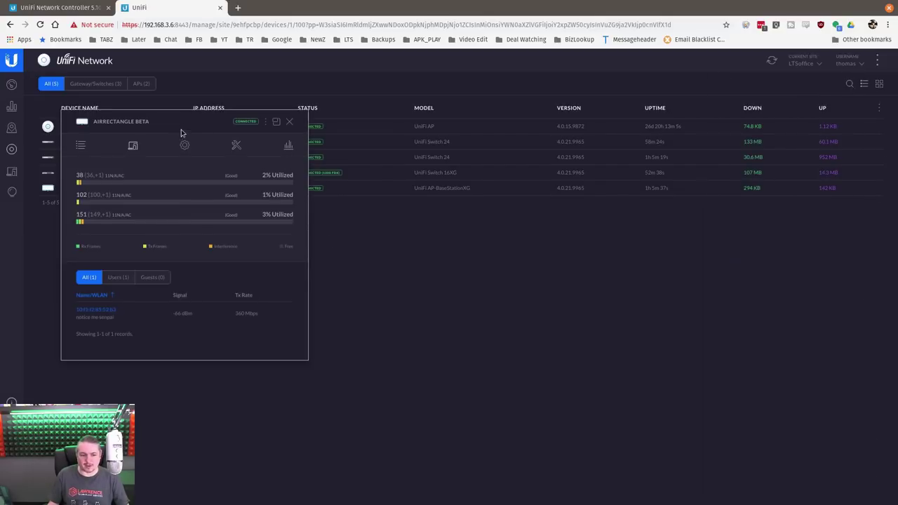
pyautogui.moveTo(181, 132); pyautogui.dragTo(427, 123)
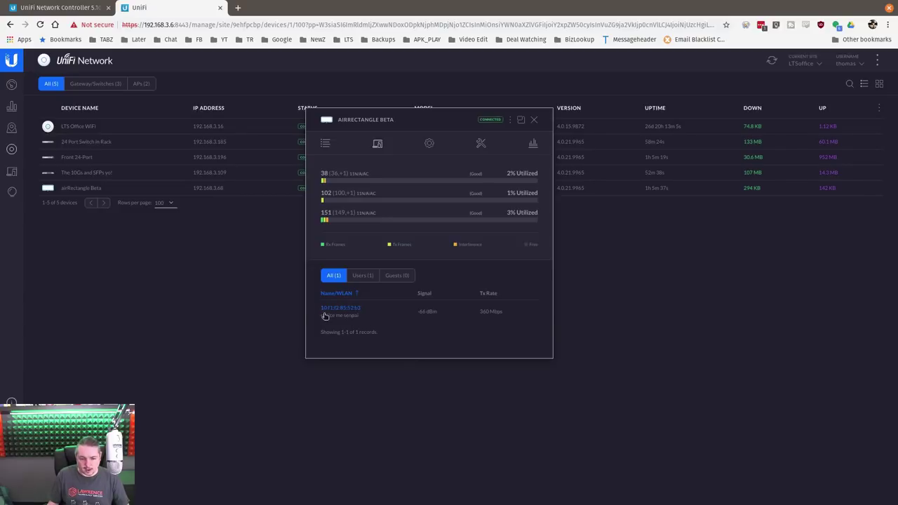
pyautogui.click(368, 278)
pyautogui.click(401, 277)
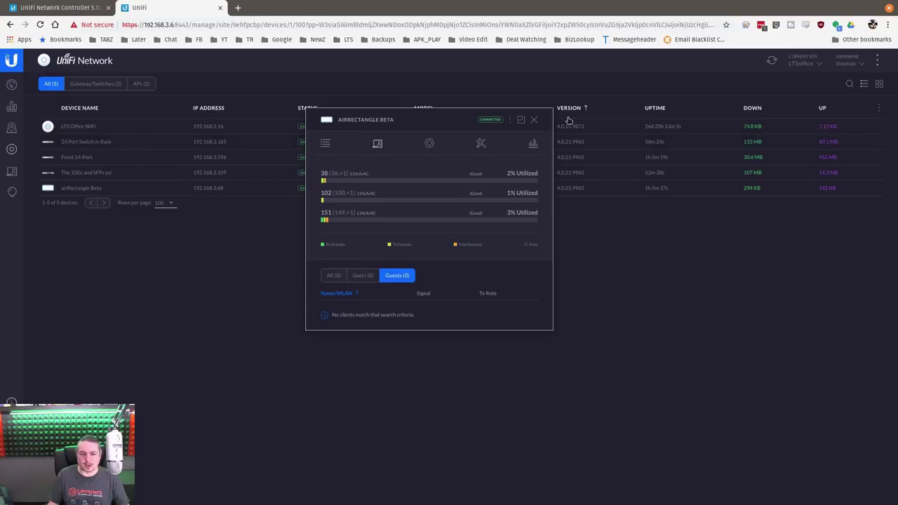
pyautogui.click(362, 276)
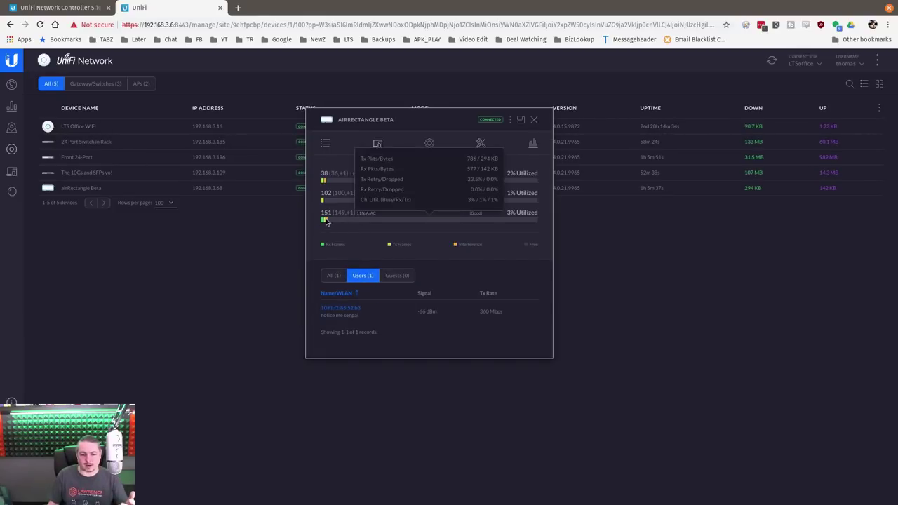
pyautogui.click(481, 144)
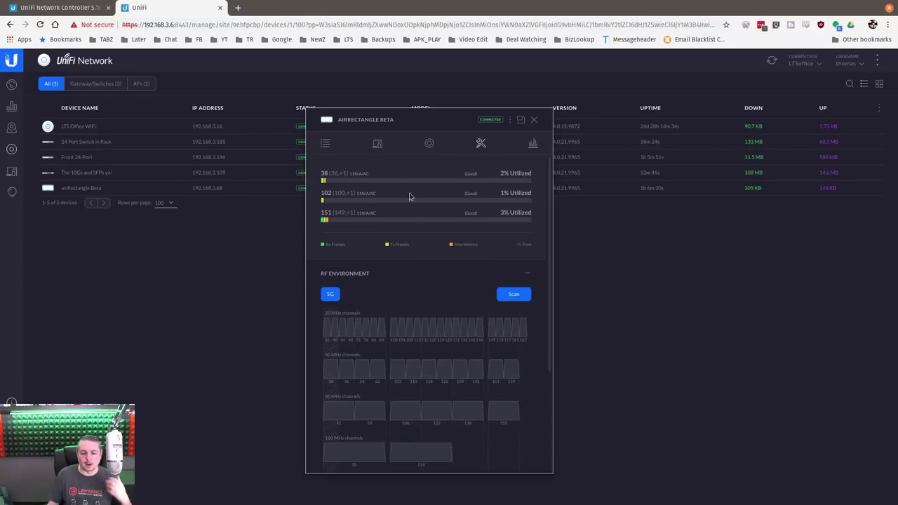
pyautogui.click(429, 144)
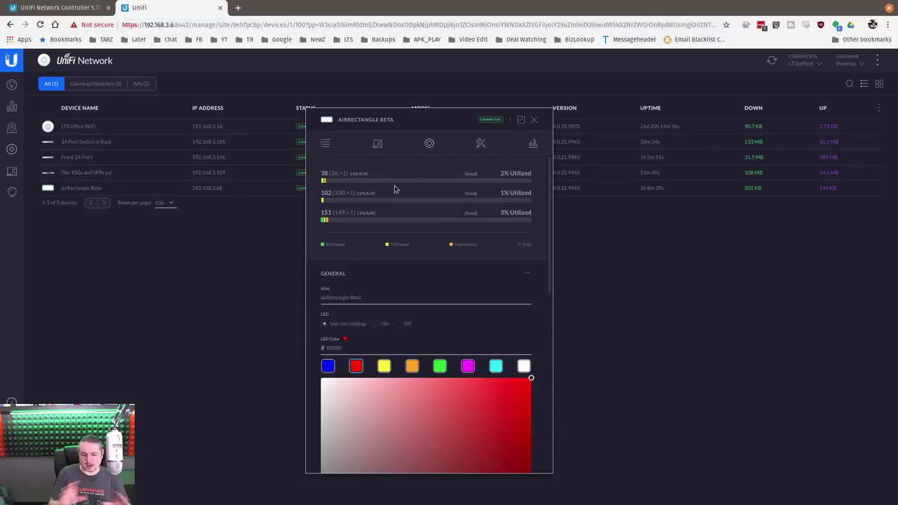
pyautogui.scroll(-5, 475, 235)
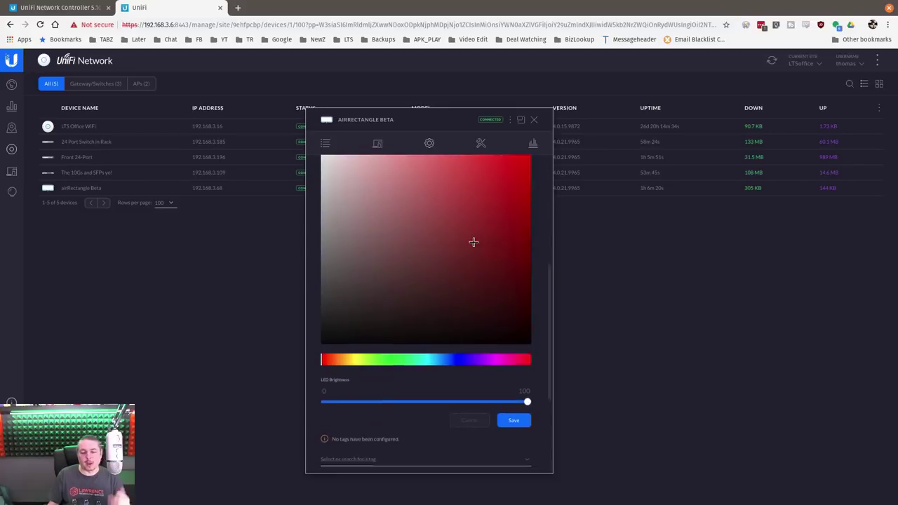
pyautogui.scroll(5, 477, 232)
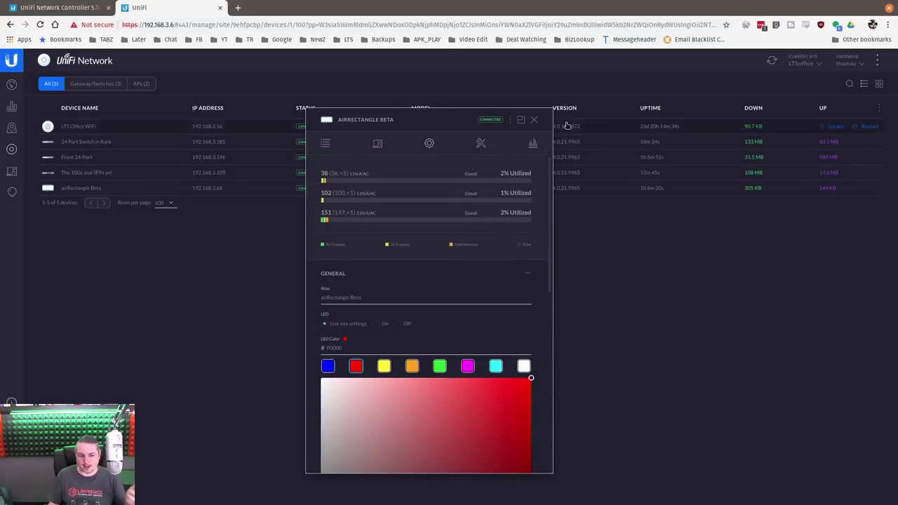
pyautogui.click(535, 120)
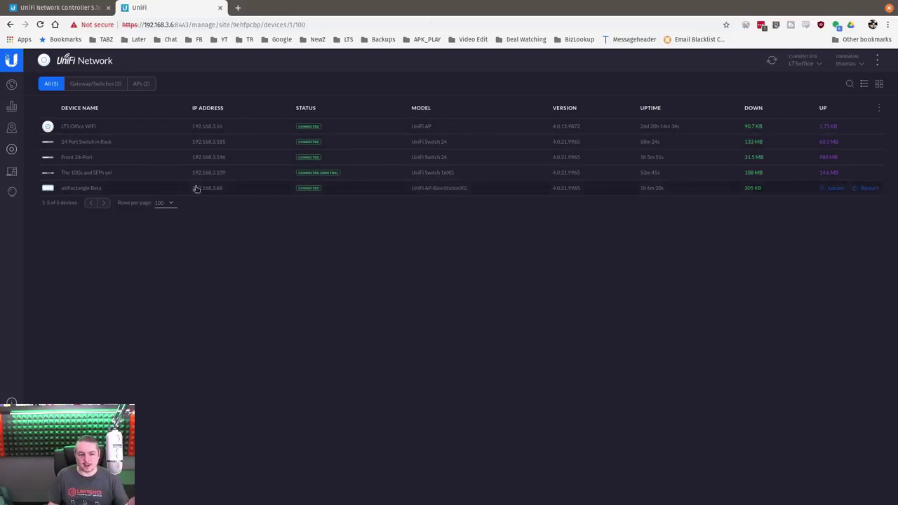
# Float The 10Gs and SFPs yo! switch details, read its port cards, then close the panel.
pyautogui.click(114, 177)
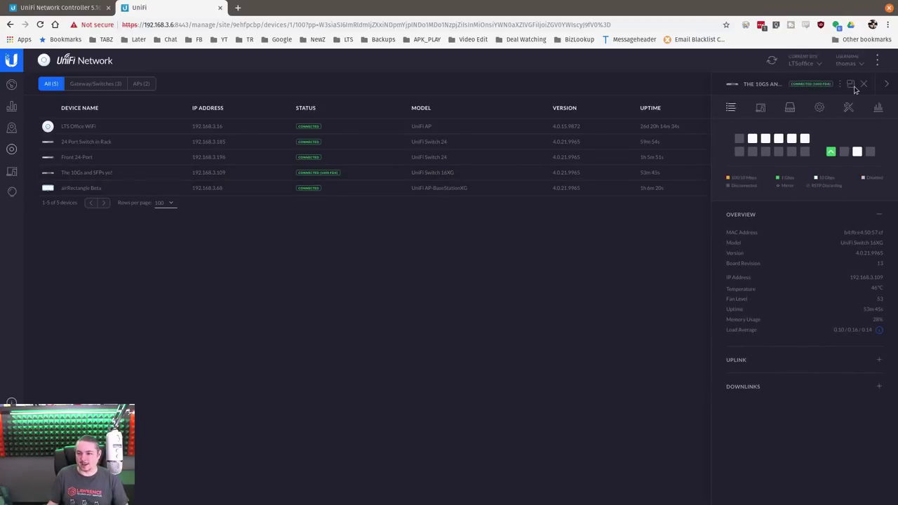
pyautogui.click(850, 85)
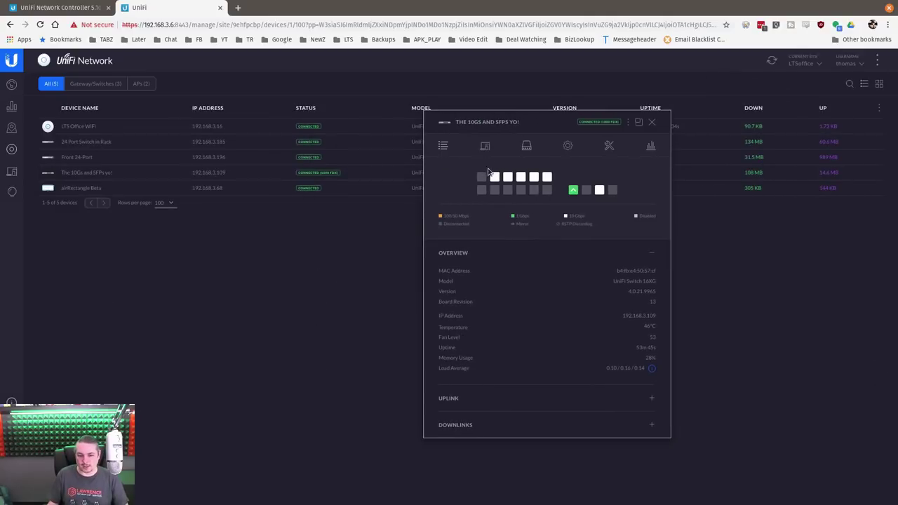
pyautogui.moveTo(548, 177)
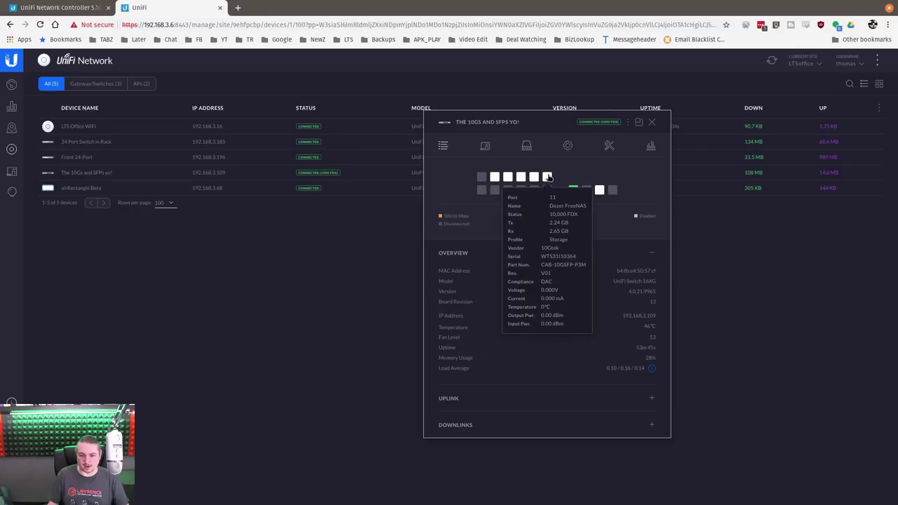
pyautogui.moveTo(573, 192)
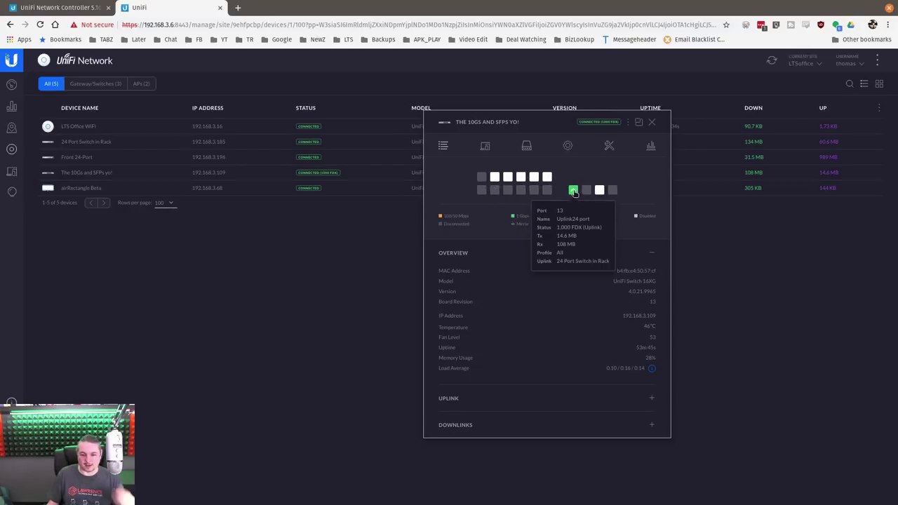
pyautogui.click(652, 123)
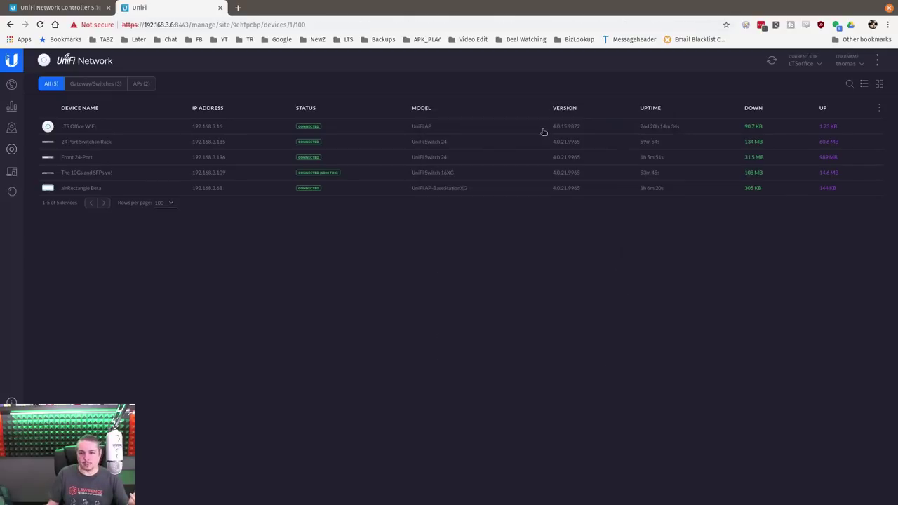
# Show per-port Switch Stats for The 10Gs and SFPs yo! switch.
pyautogui.click(11, 111)
pyautogui.click(66, 85)
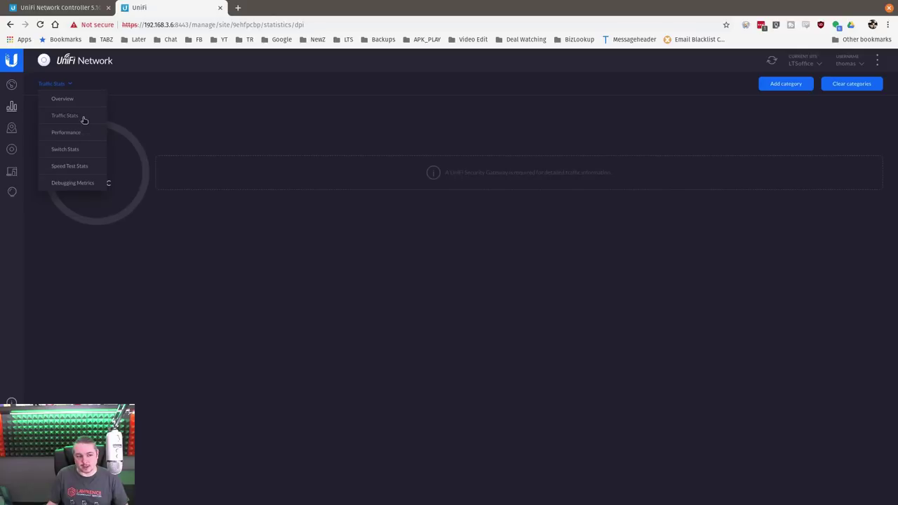
pyautogui.click(79, 148)
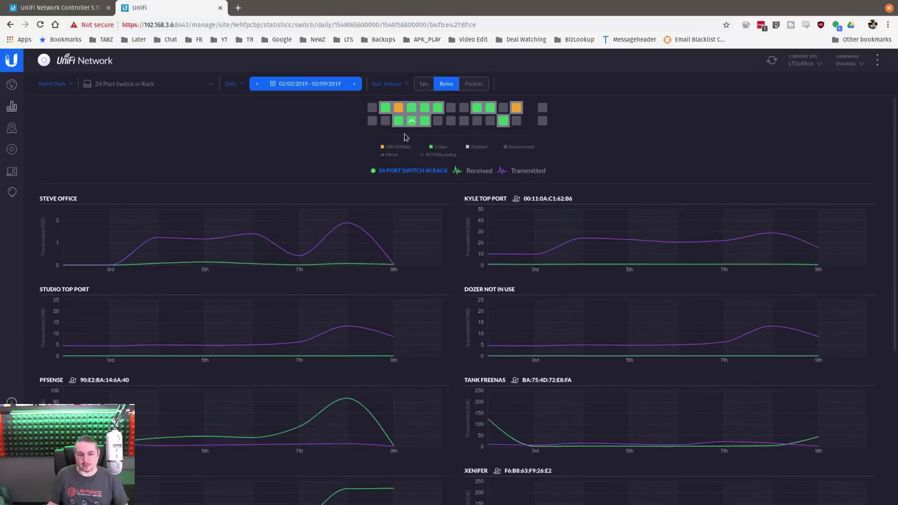
pyautogui.click(161, 87)
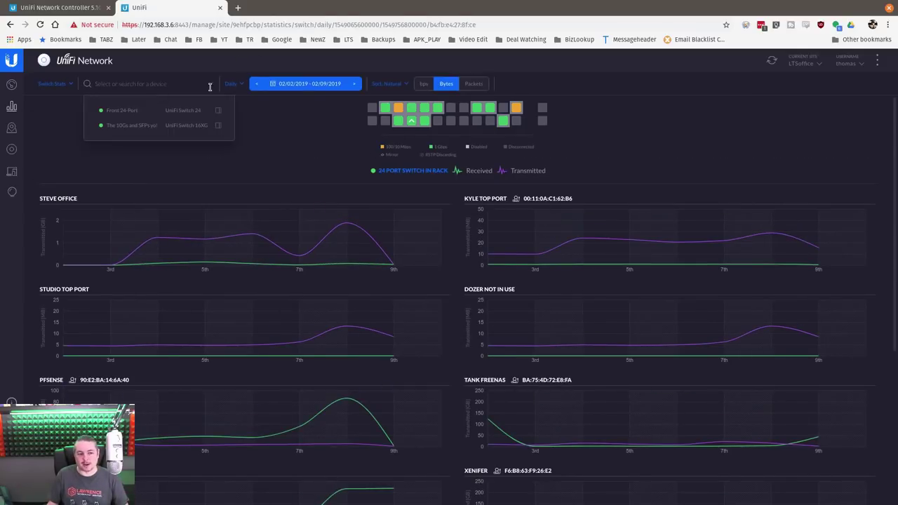
pyautogui.click(138, 132)
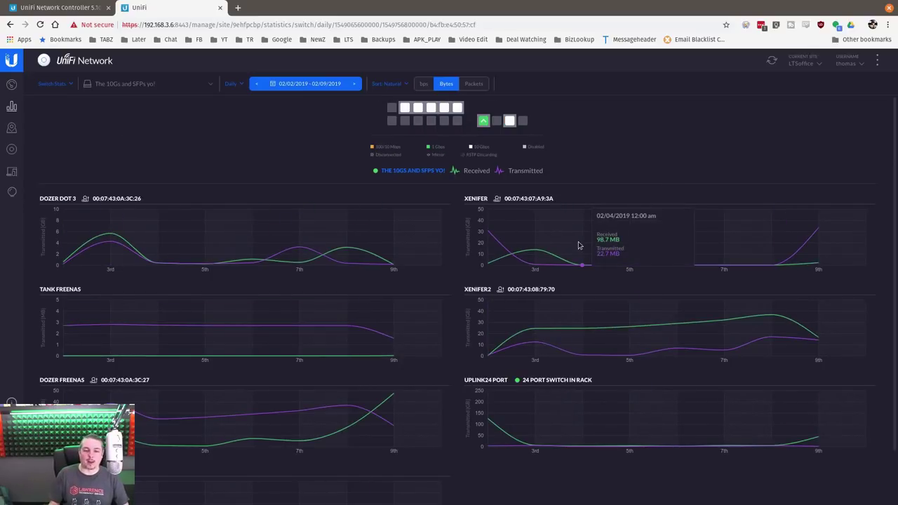
# Toggle the SFP+ 1, XENIFER, TANK FREENAS and DOZER DOT 3 port charts, then go to Site settings.
pyautogui.click(391, 109)
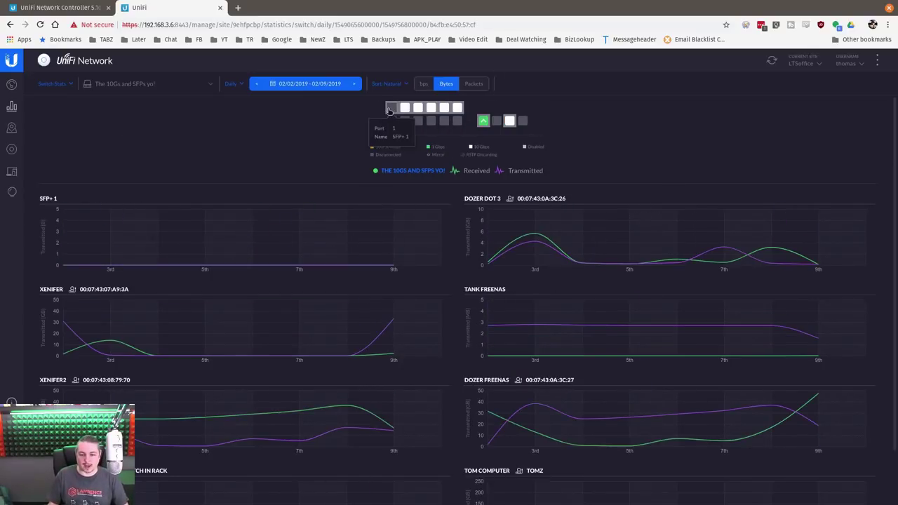
pyautogui.click(391, 108)
pyautogui.click(391, 109)
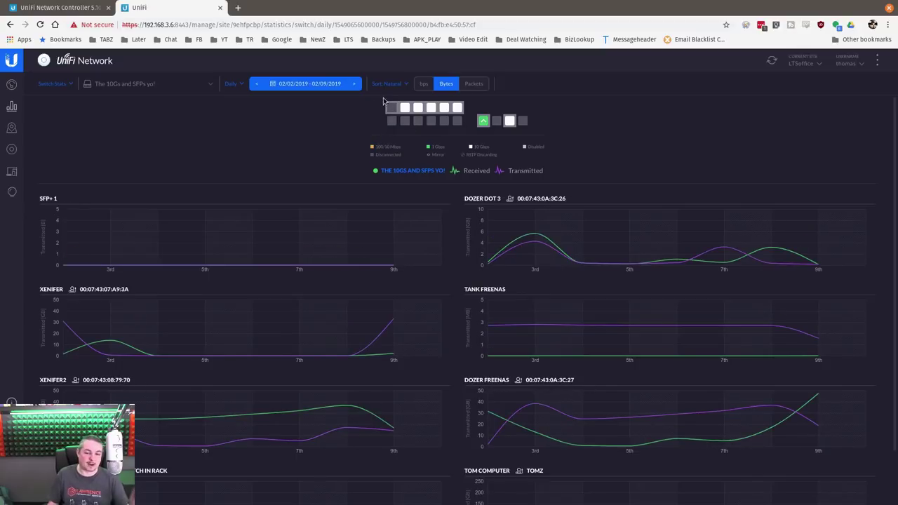
pyautogui.click(391, 109)
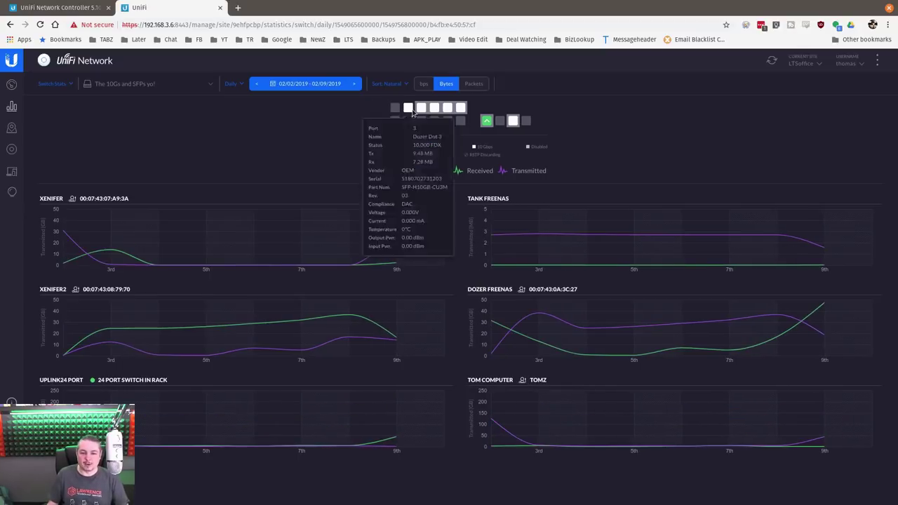
pyautogui.click(421, 107)
pyautogui.click(434, 107)
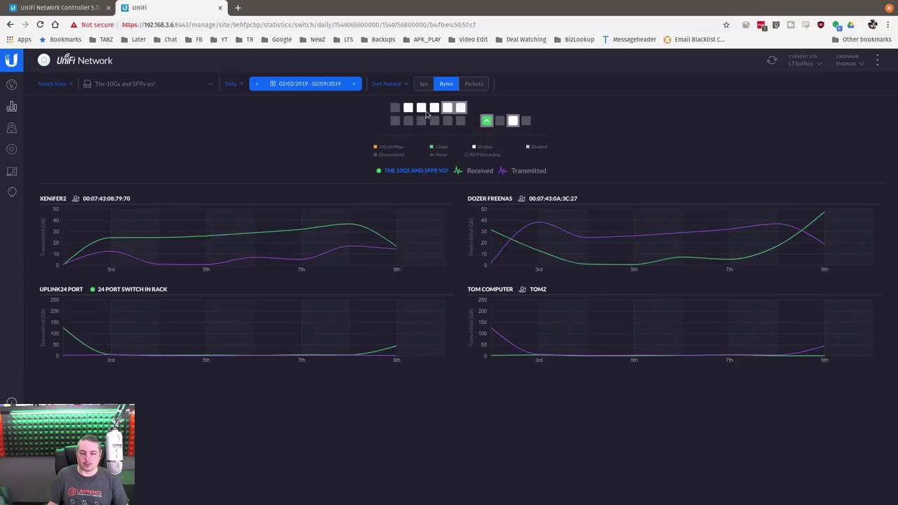
pyautogui.click(420, 108)
pyautogui.click(406, 107)
pyautogui.click(432, 108)
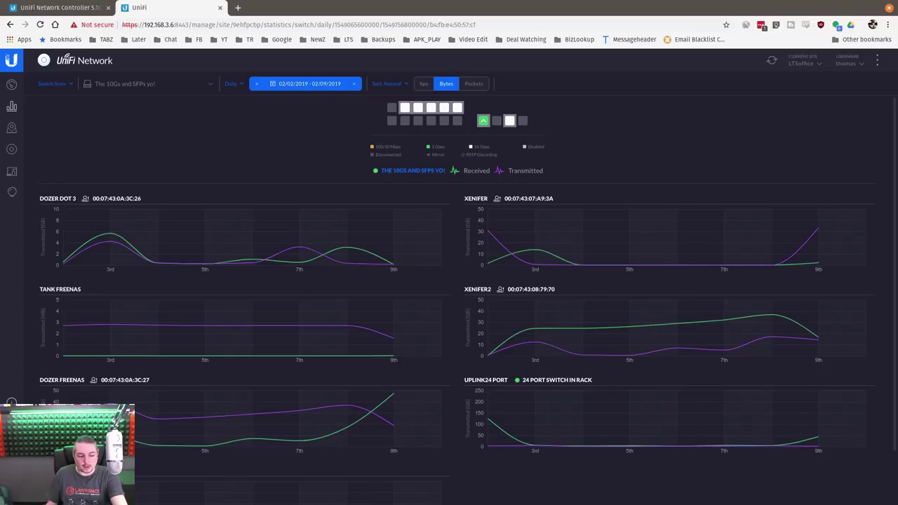
pyautogui.click(12, 403)
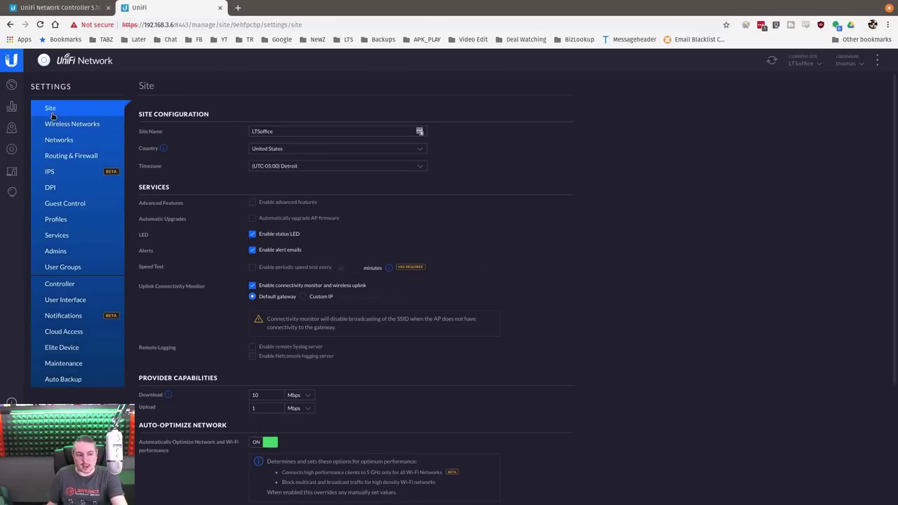
# Scroll through the LTSoffice site settings, then show the Networks list.
pyautogui.scroll(-3, 381, 320)
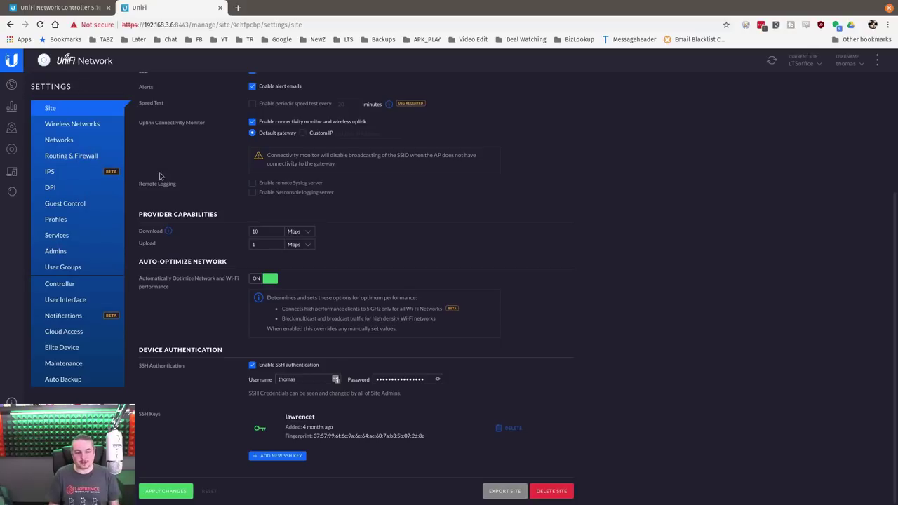
pyautogui.click(59, 144)
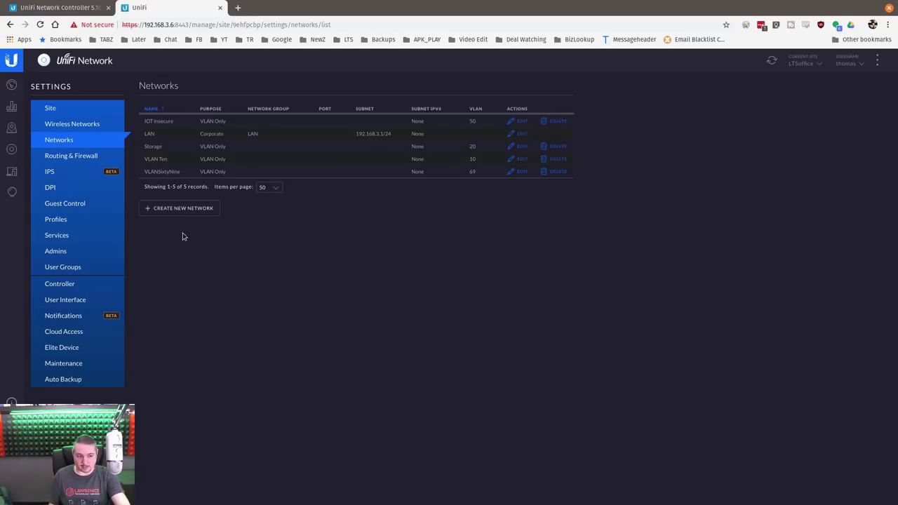
# On a new network form, cycle IPv6 interface type through Static, Prefix Delegation and None, then leave unsaved.
pyautogui.click(201, 208)
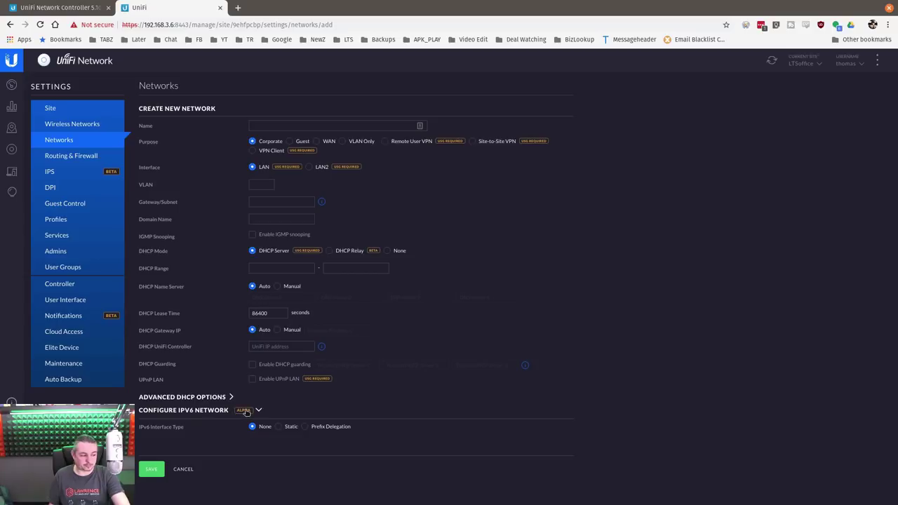
pyautogui.click(286, 430)
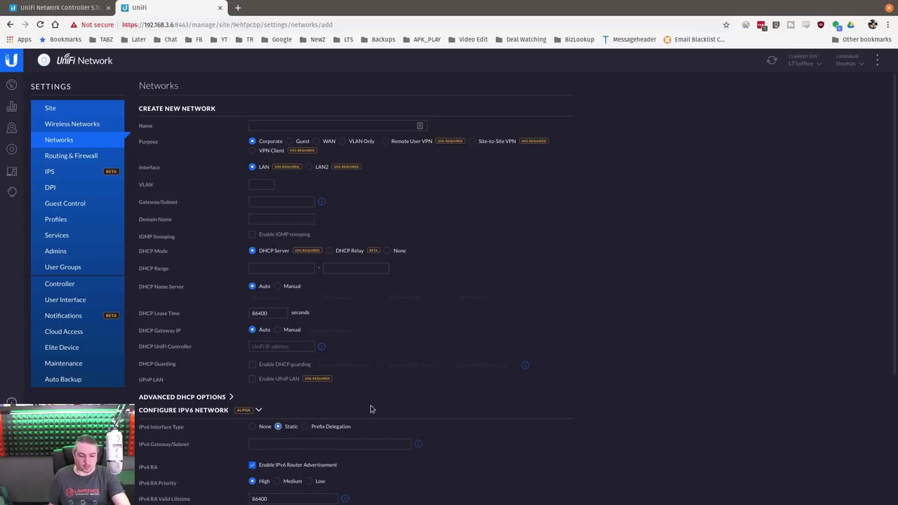
pyautogui.scroll(-3, 370, 409)
pyautogui.click(306, 327)
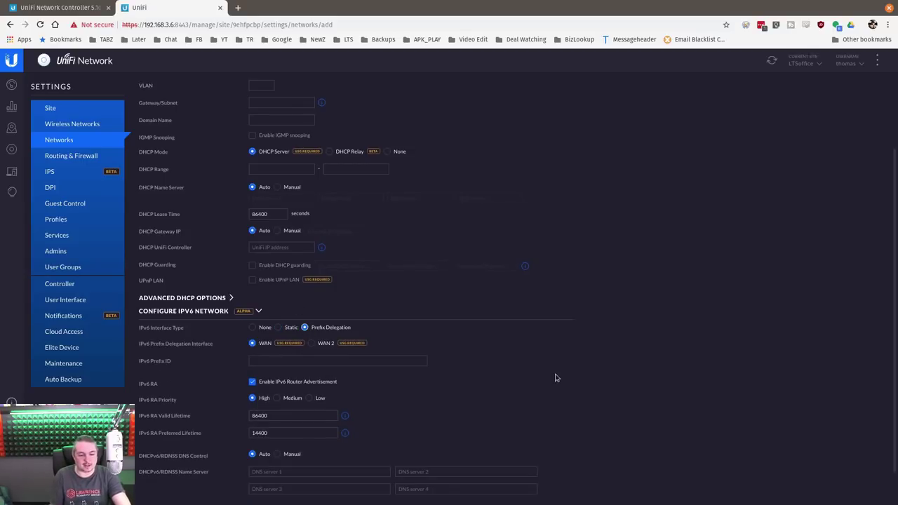
pyautogui.click(264, 328)
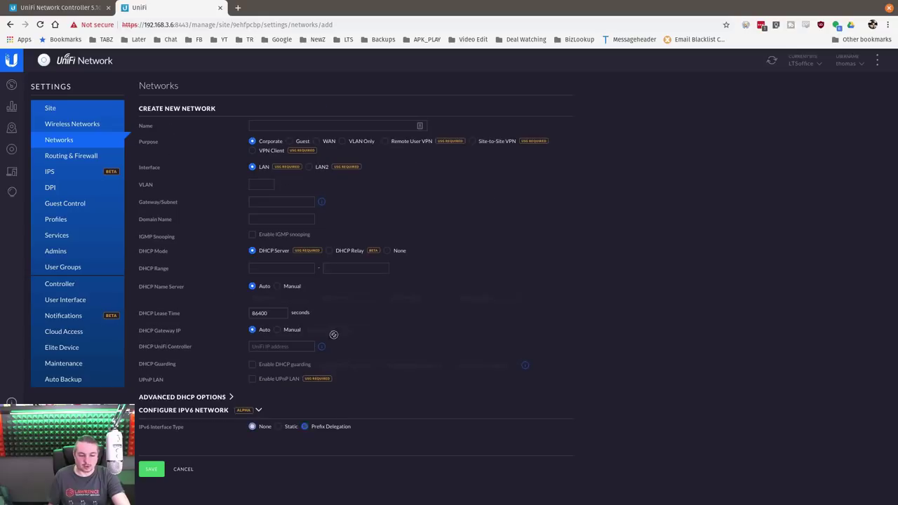
pyautogui.click(288, 427)
pyautogui.scroll(-3, 383, 386)
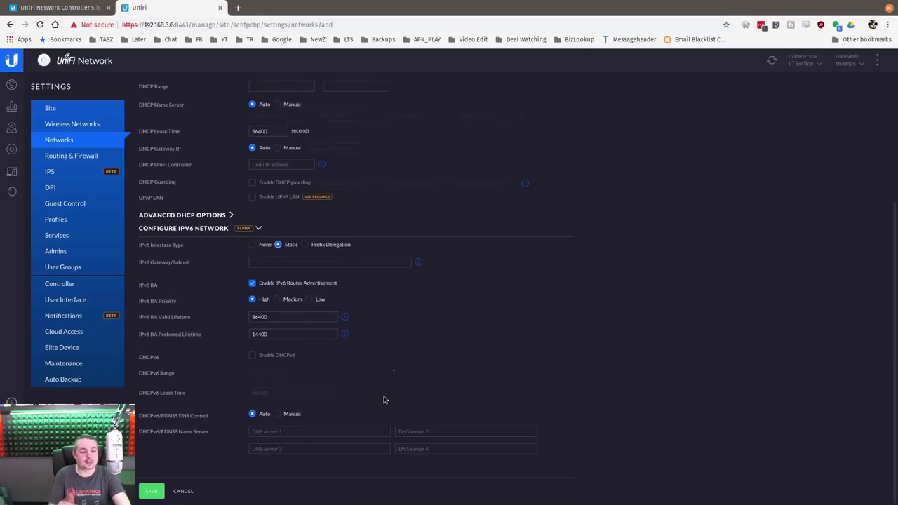
pyautogui.click(252, 246)
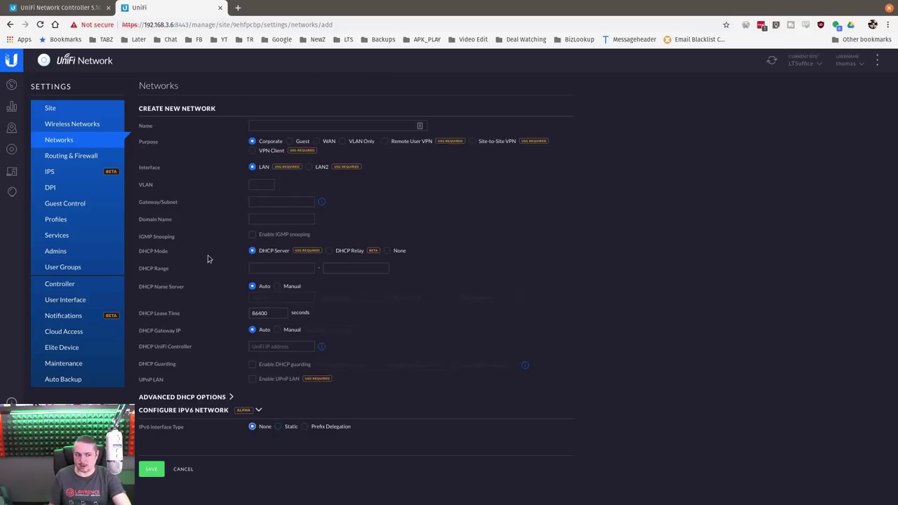
pyautogui.click(63, 108)
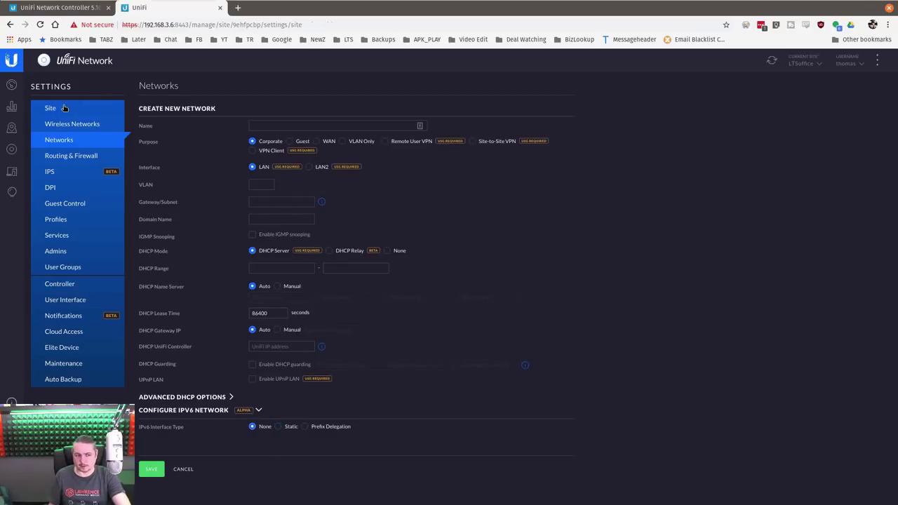
# View the Dashboard and the switch Statistics page, then return to the 5-device list.
pyautogui.click(8, 86)
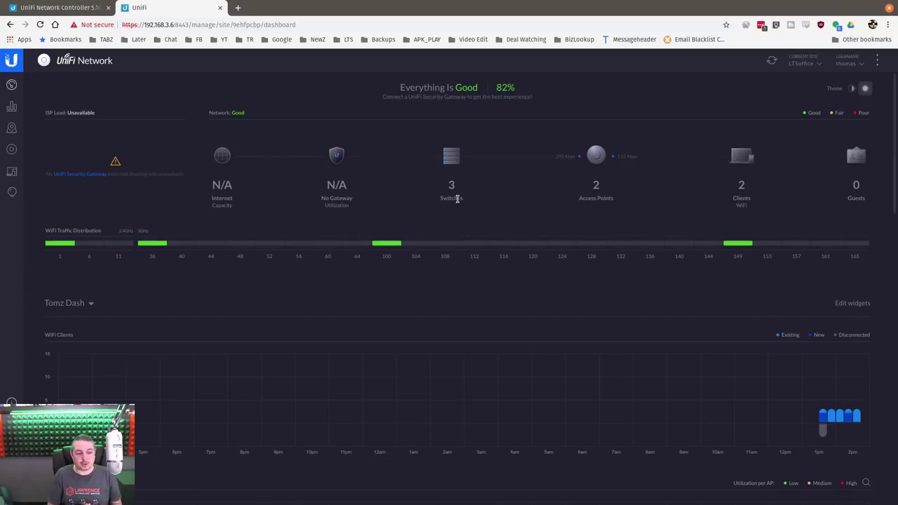
pyautogui.click(12, 106)
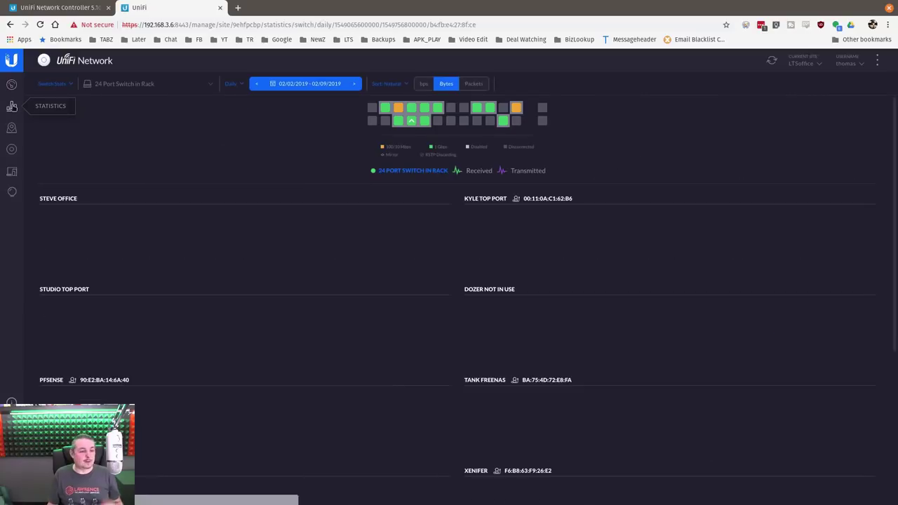
pyautogui.moveTo(372, 240)
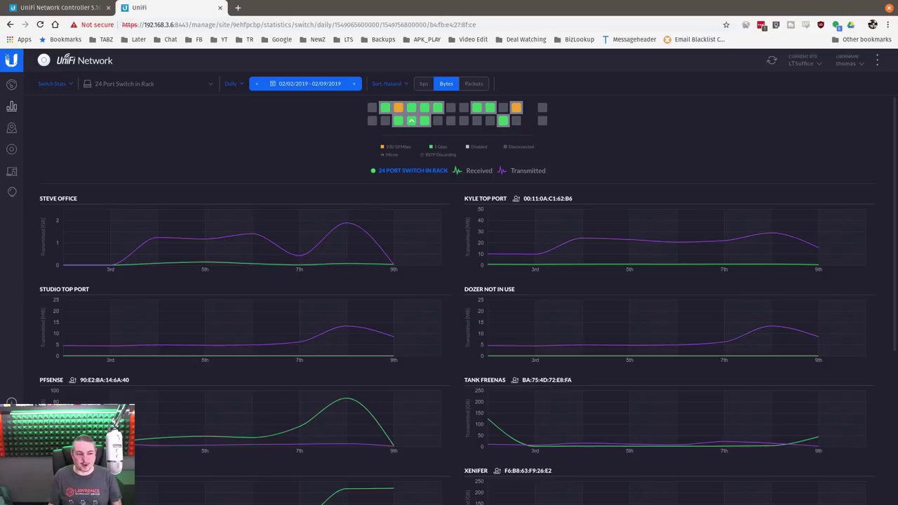
pyautogui.click(11, 149)
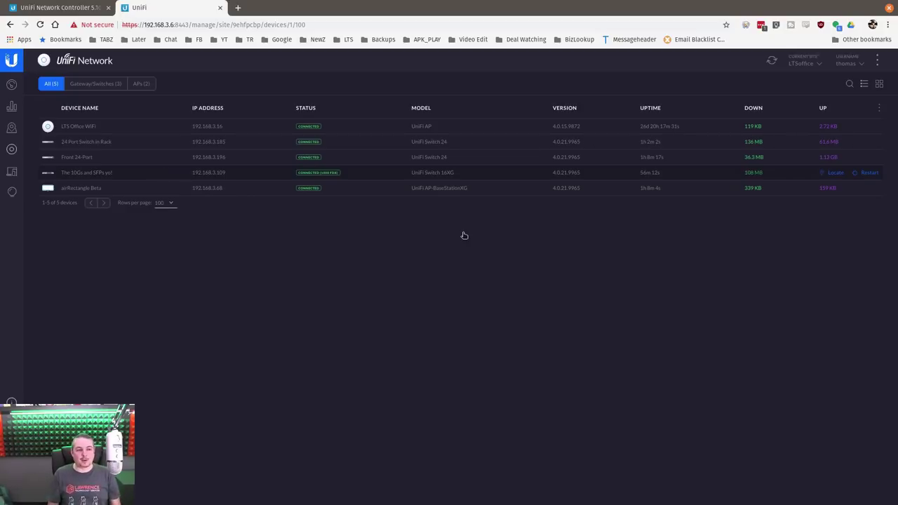
# Switch to the 5.10.12 Stable release notes tab and scroll to its top.
pyautogui.click(84, 7)
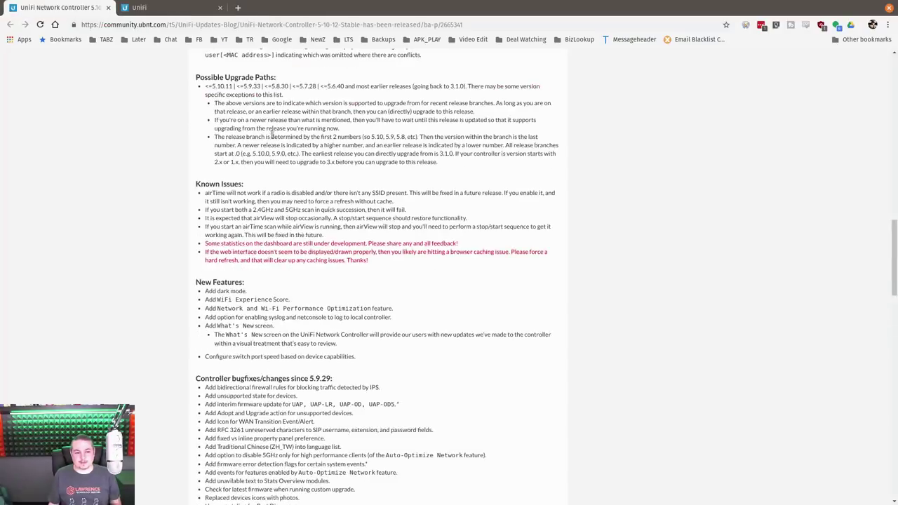
pyautogui.scroll(15, 272, 134)
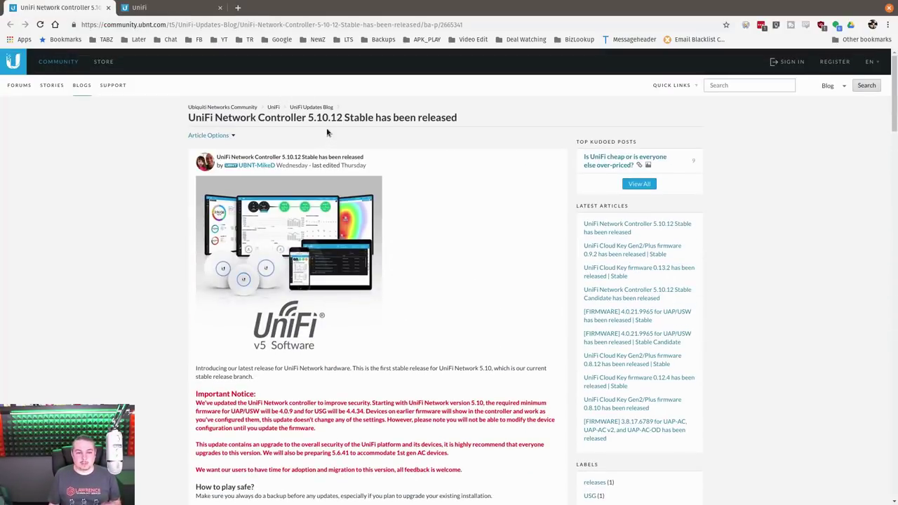